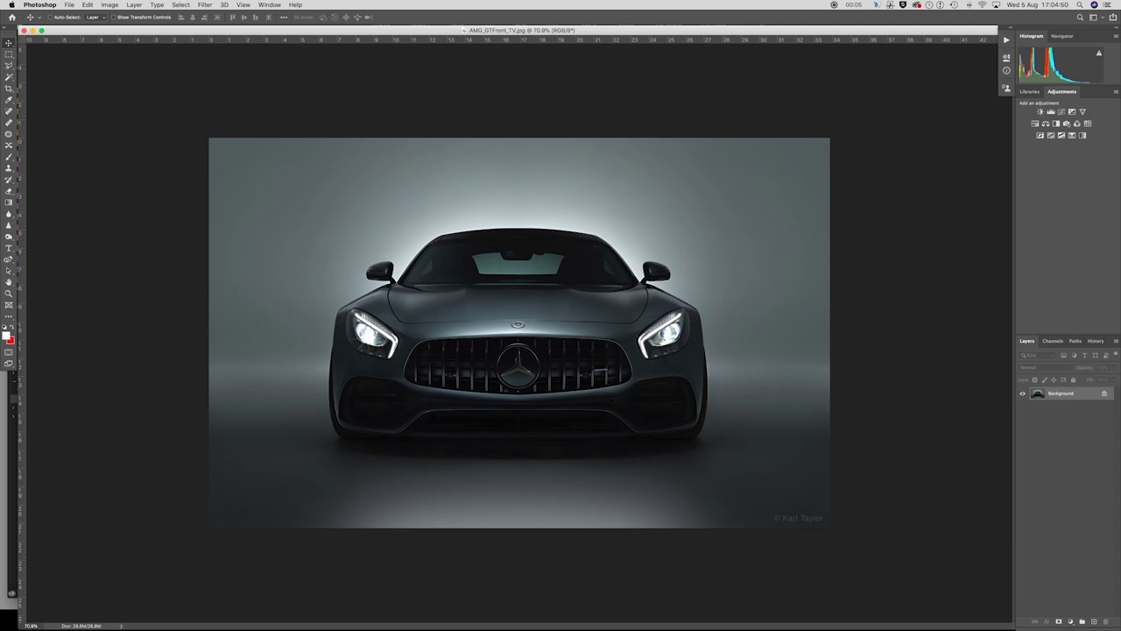
Bring up the Convert to Profile dialog for the car photo from the Edit menu.
click(88, 6)
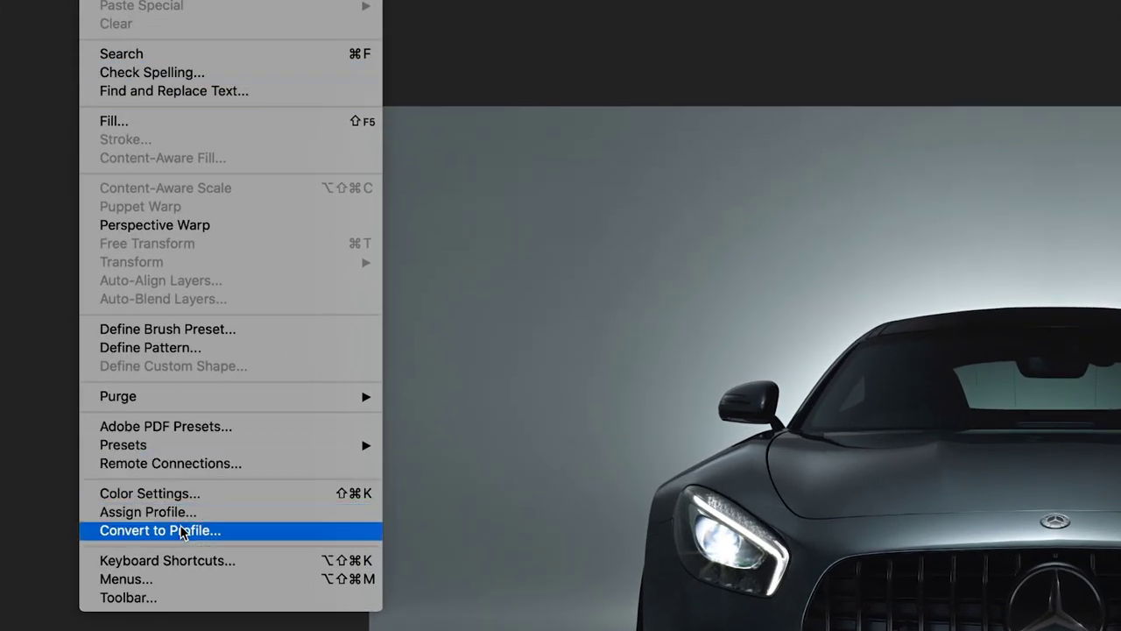
click(183, 530)
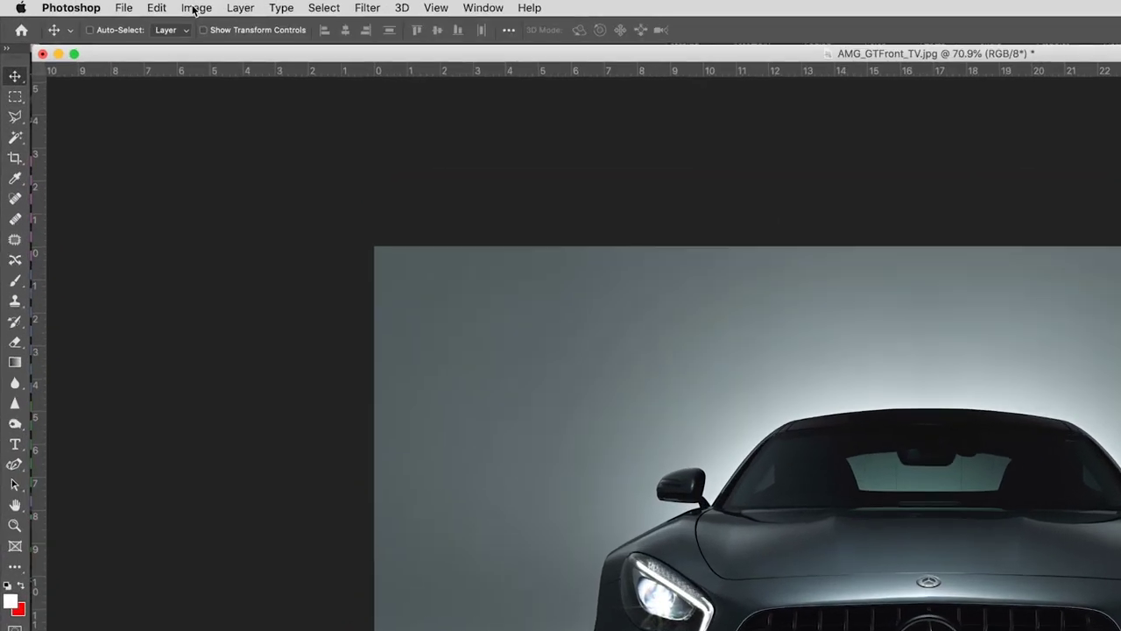
Resize the car photo in Image Size to a width of 2000 px with proportions linked.
click(109, 4)
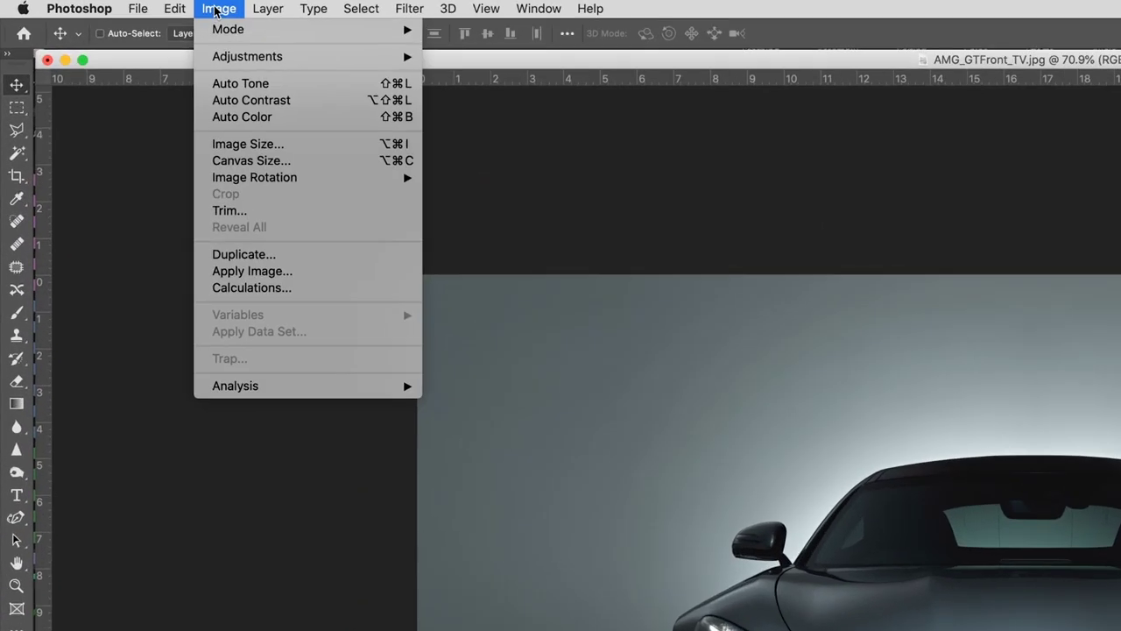
click(242, 143)
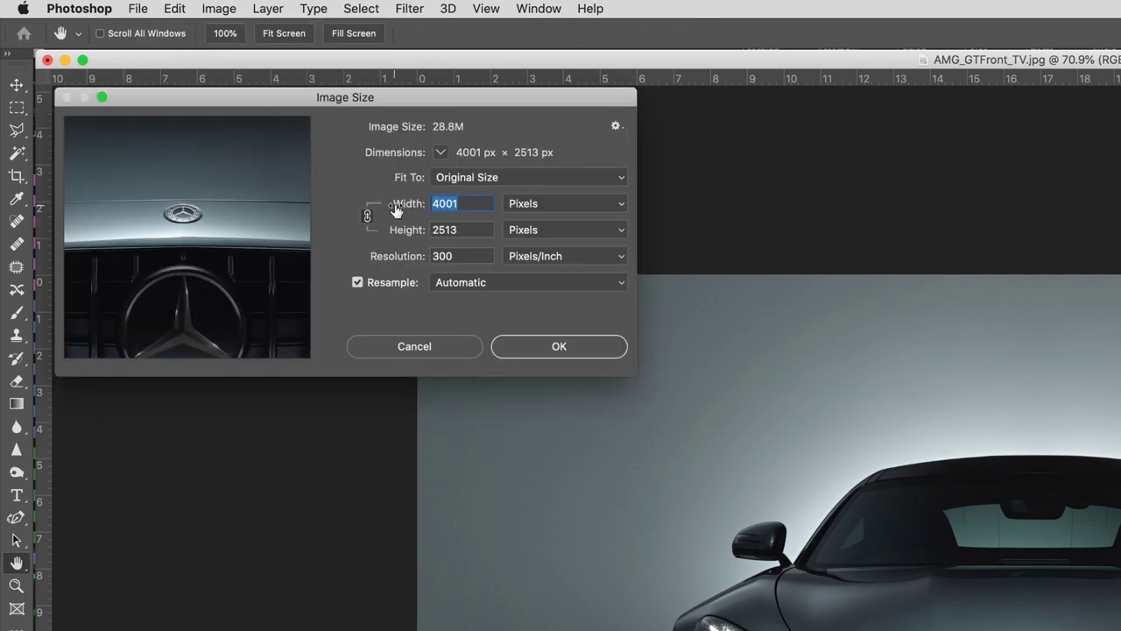
text(2000)
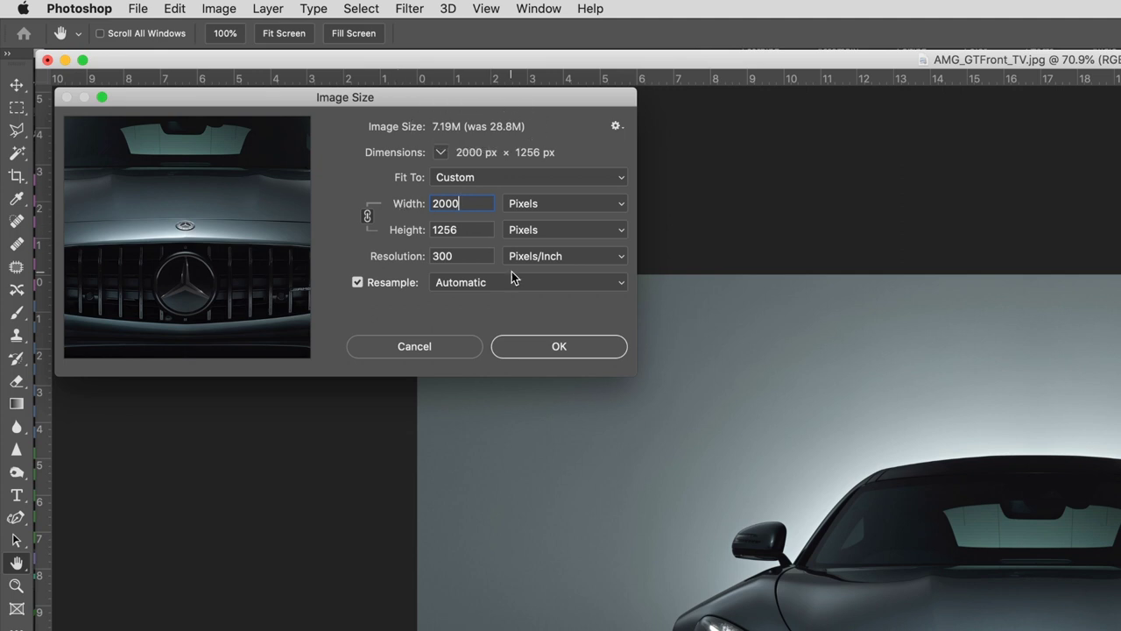
click(530, 347)
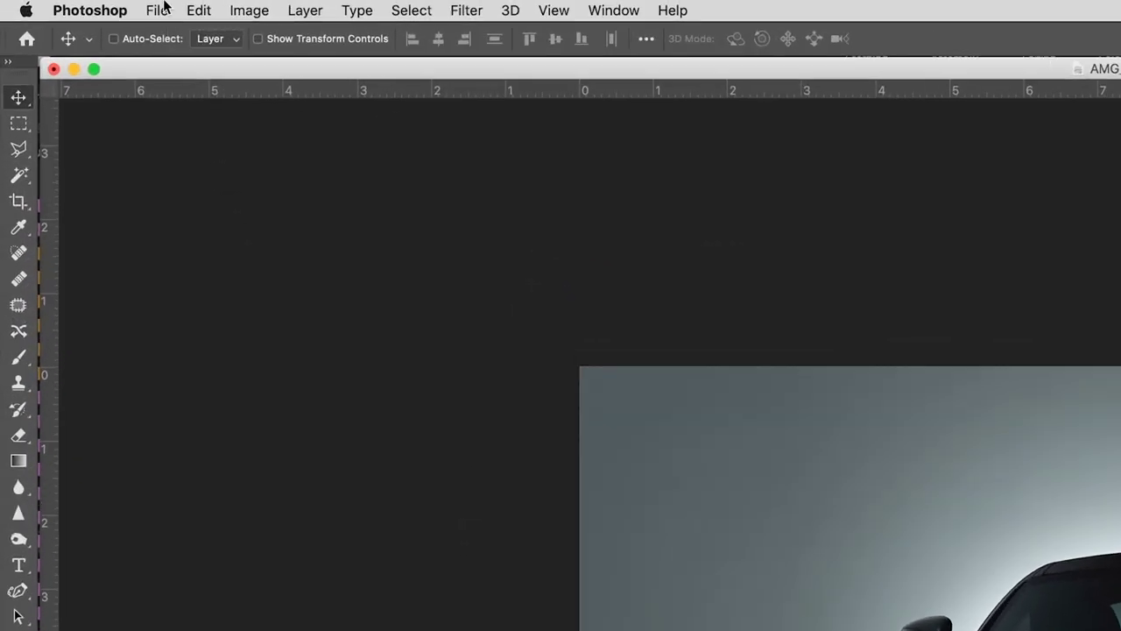
Open Save for Web (Legacy), then switch to Export As showing JPG, 100%, 2000 × 1257 px.
click(71, 5)
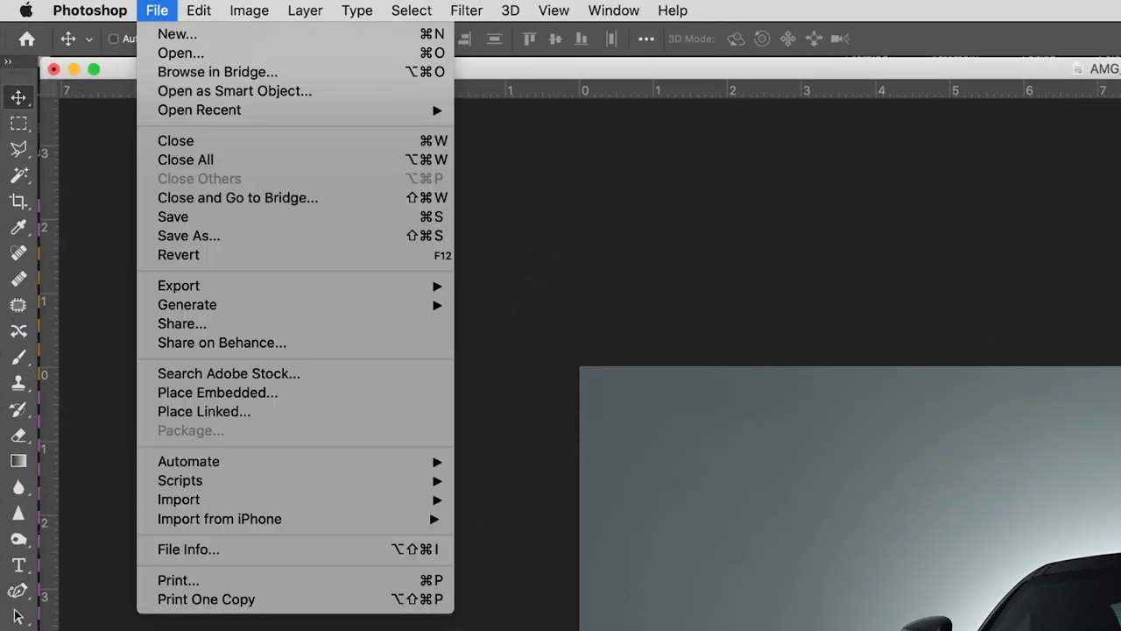
mouse_move(196, 287)
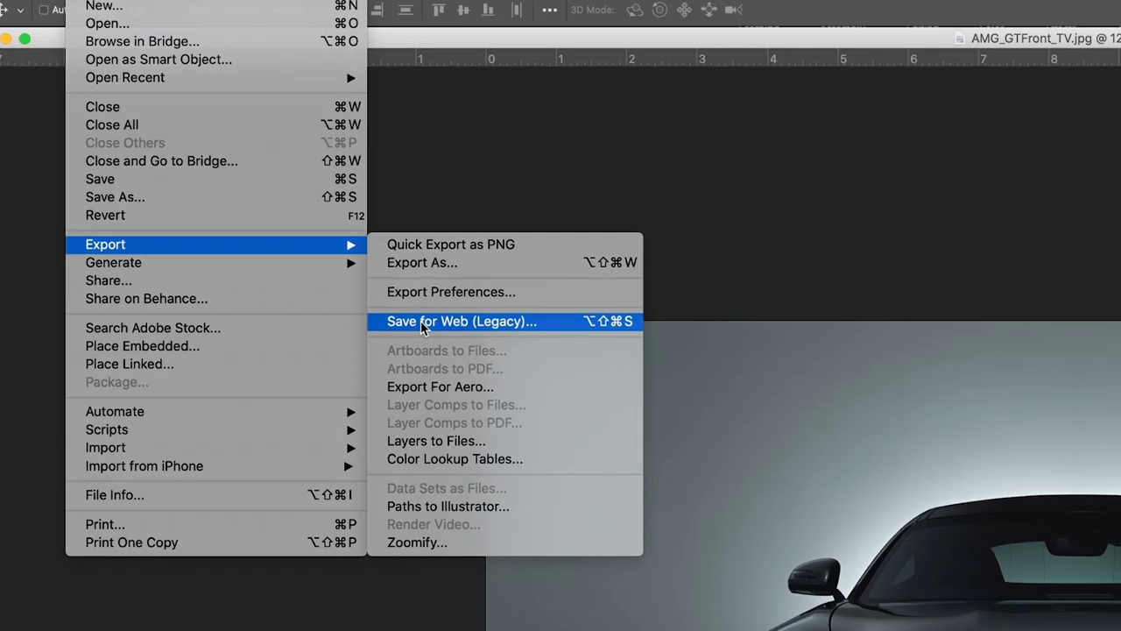
click(513, 368)
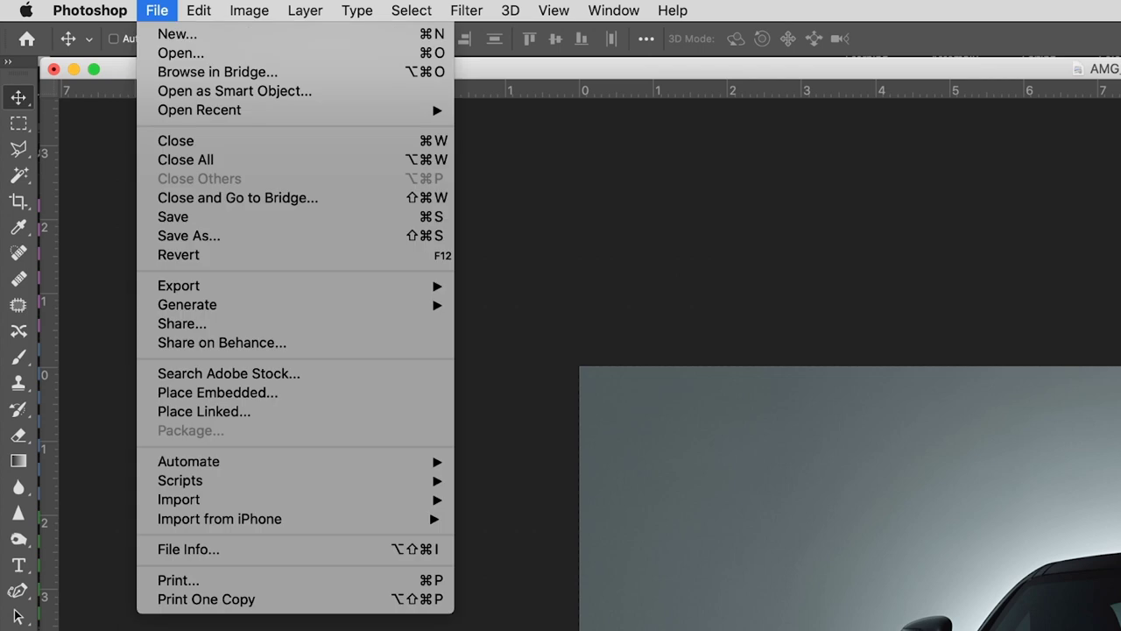
mouse_move(240, 293)
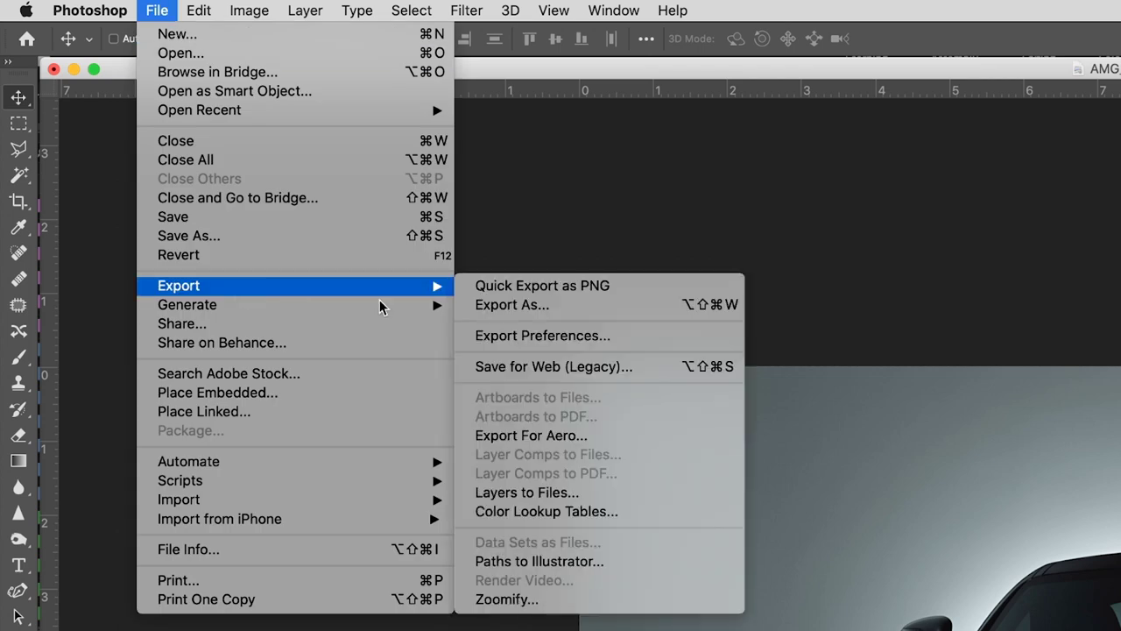
click(554, 313)
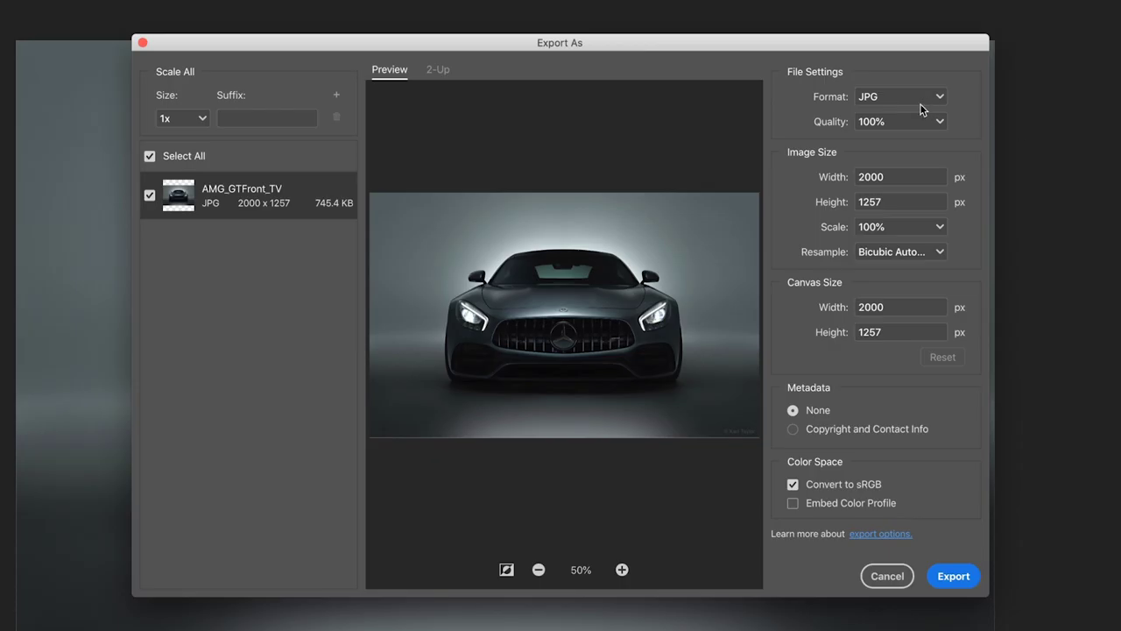
click(920, 104)
click(940, 123)
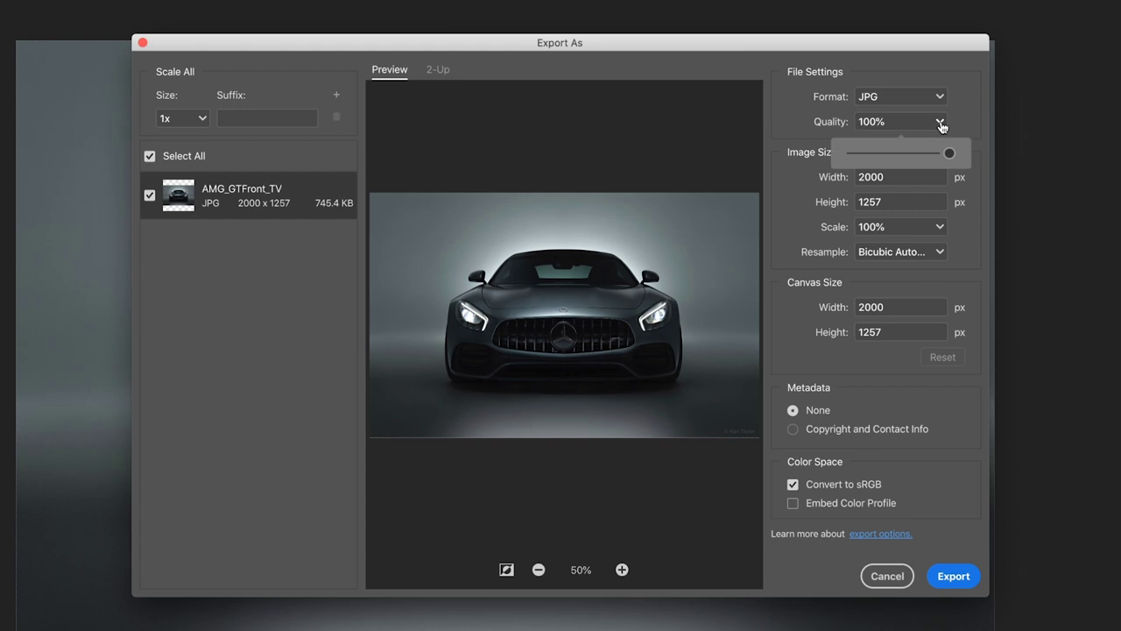
drag(949, 151, 878, 157)
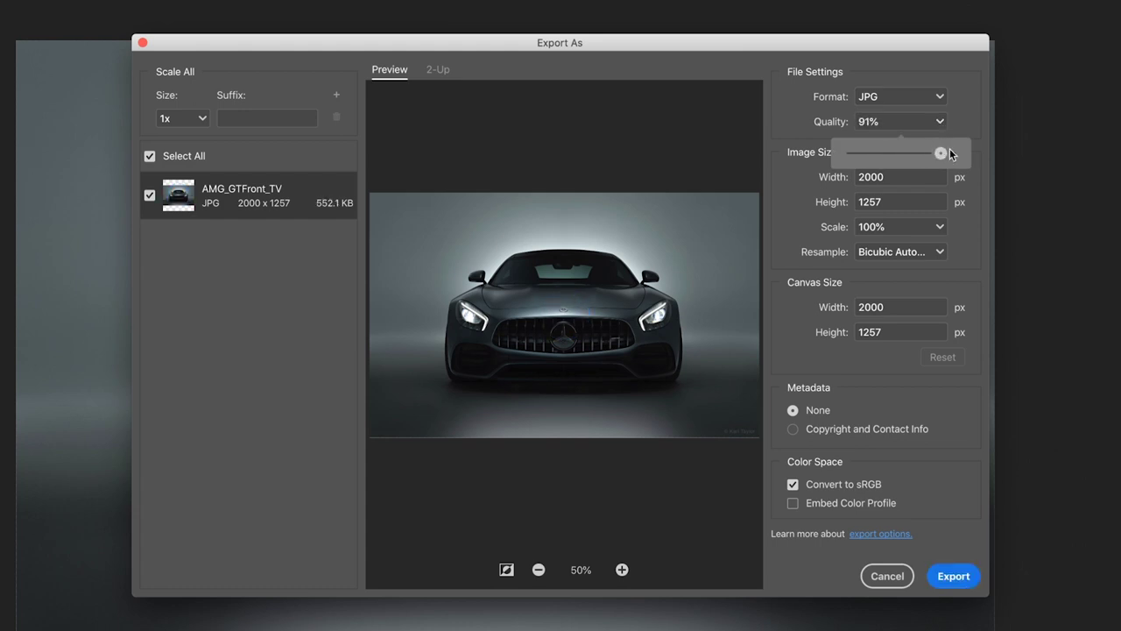
click(963, 111)
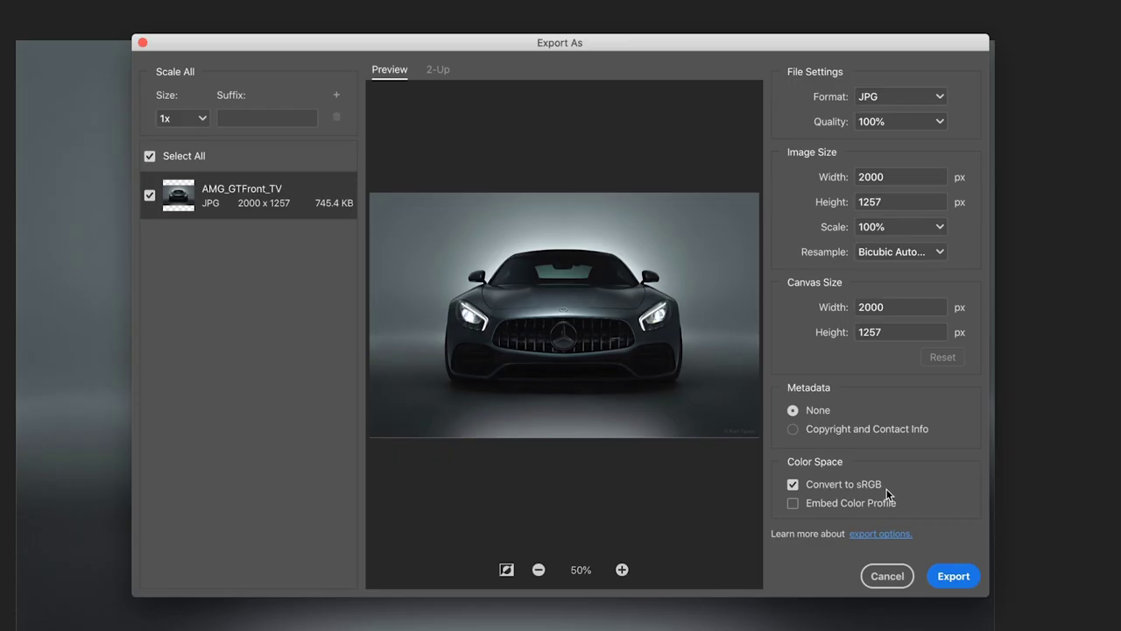
Export the 2000 × 1257 JPG with Convert to sRGB ticked and save the file.
click(947, 578)
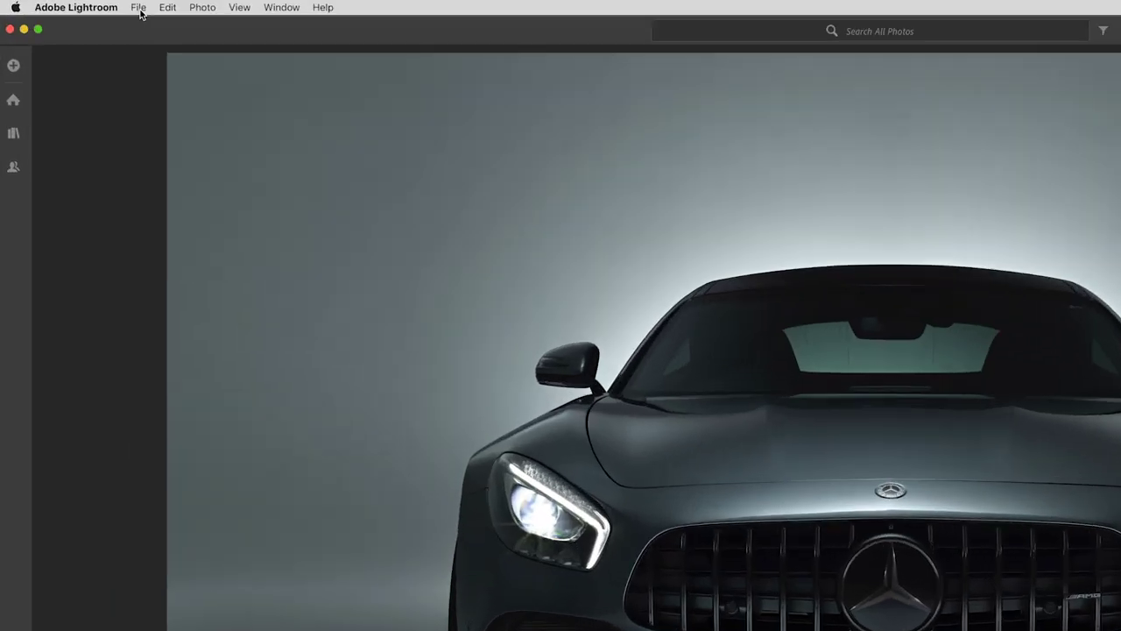
Bring up Lightroom's export options for AMG_GTFront_TV.jpg from the File menu.
click(88, 6)
click(229, 122)
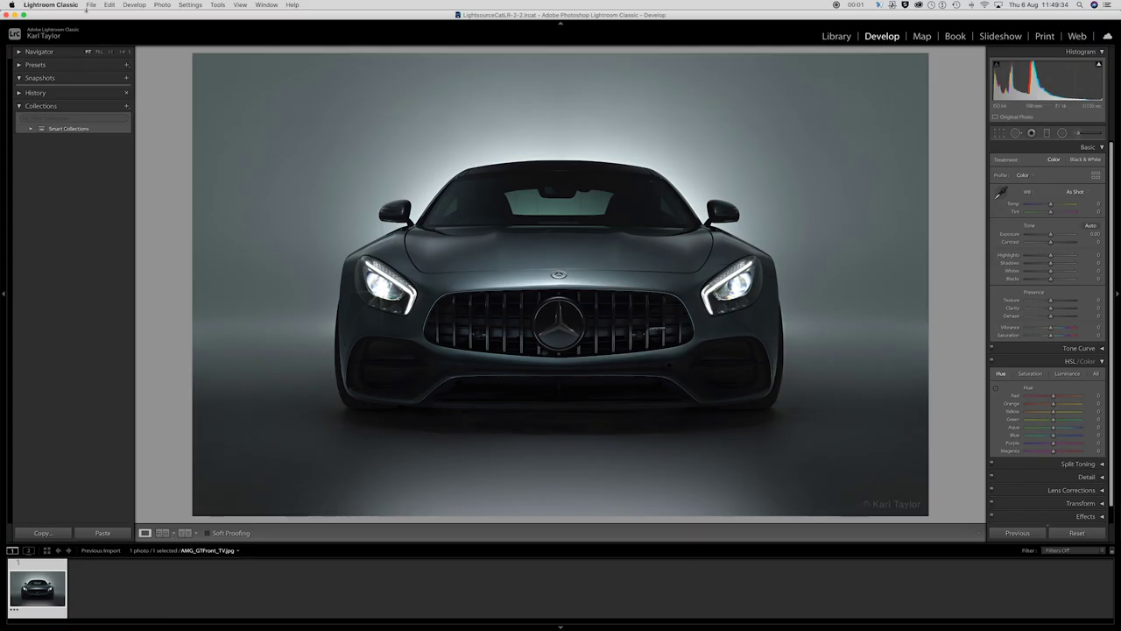
click(88, 5)
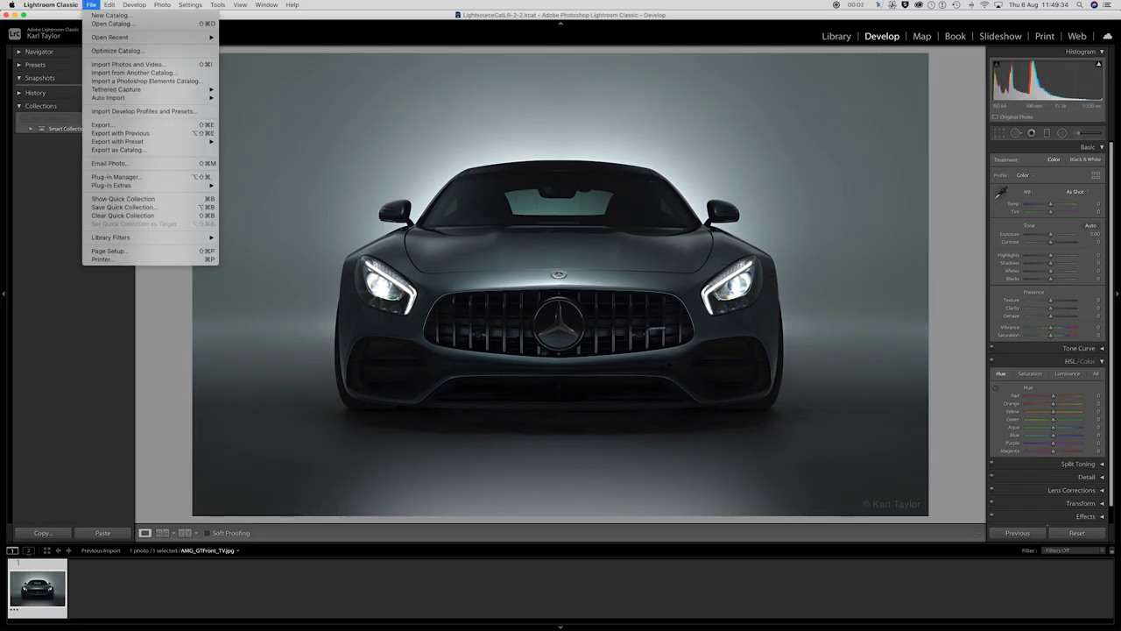
Open Lightroom Classic's Export One File dialog and scroll through its settings.
click(105, 125)
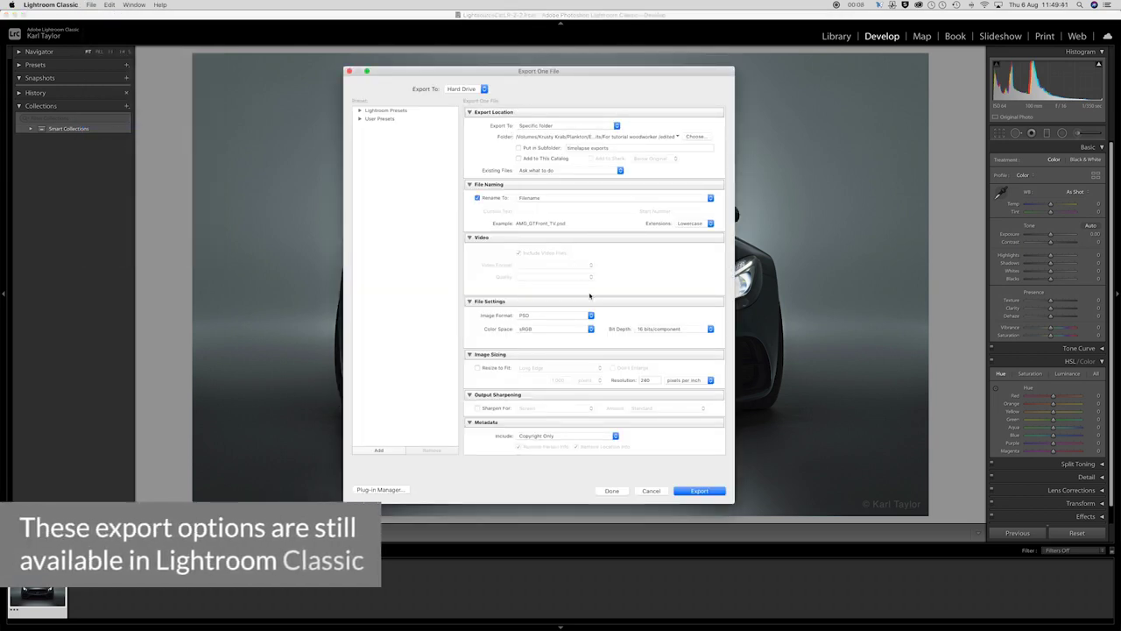
scroll(605, 330, down, 5)
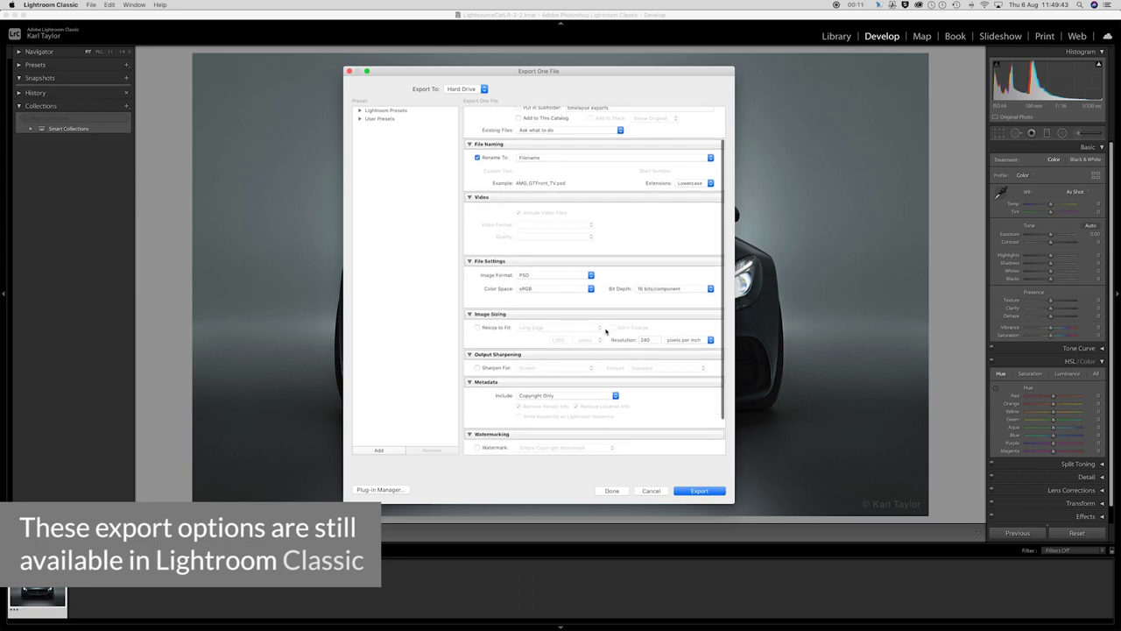
scroll(605, 330, down, 4)
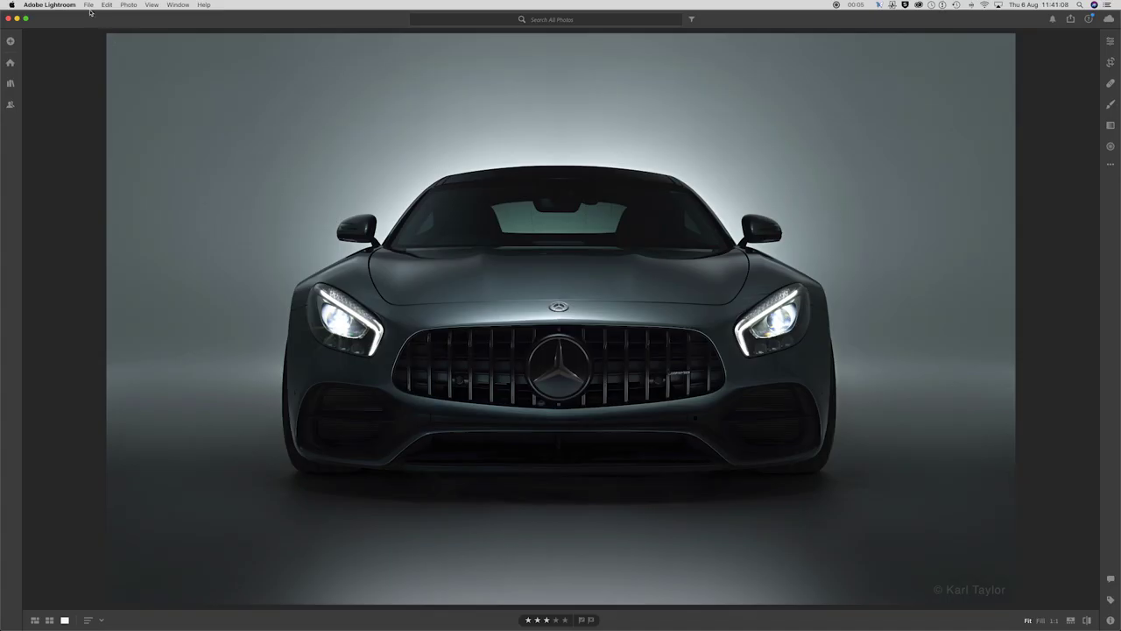
Export the photo from Lightroom as a Small, 90% quality JPG with sRGB colour space.
click(89, 7)
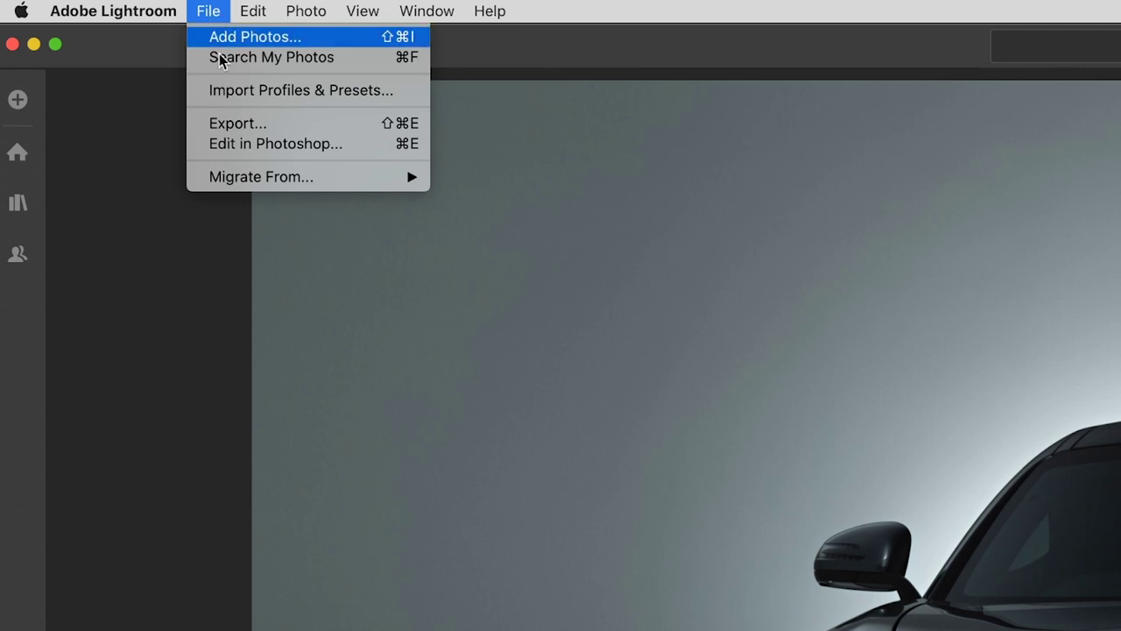
click(96, 50)
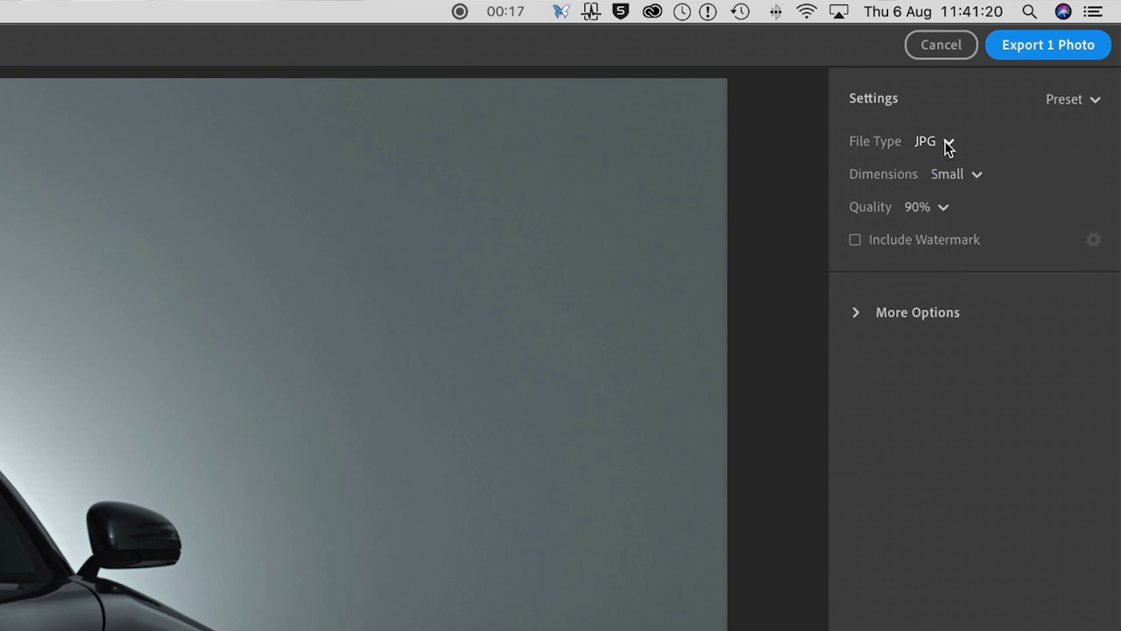
click(974, 179)
click(975, 180)
click(947, 206)
click(947, 207)
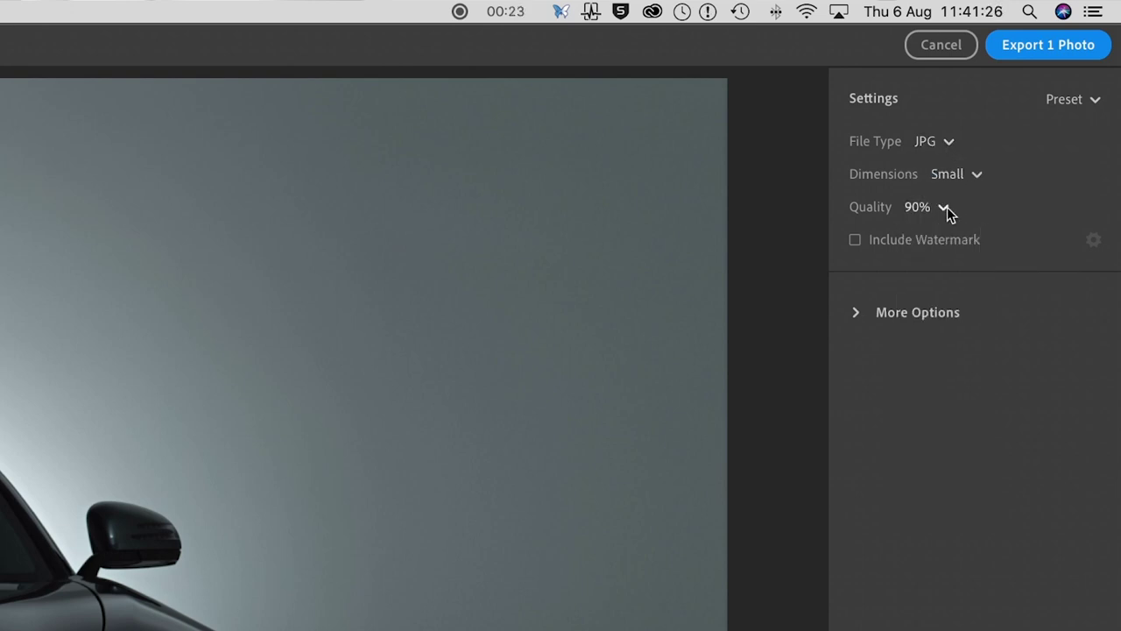
click(858, 314)
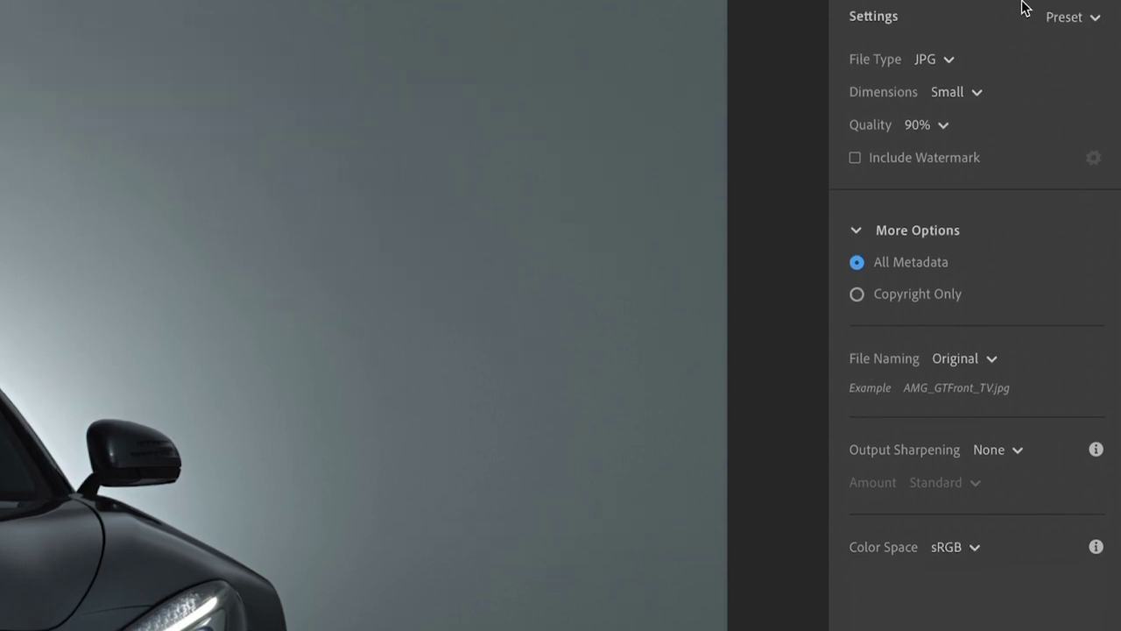
click(1036, 48)
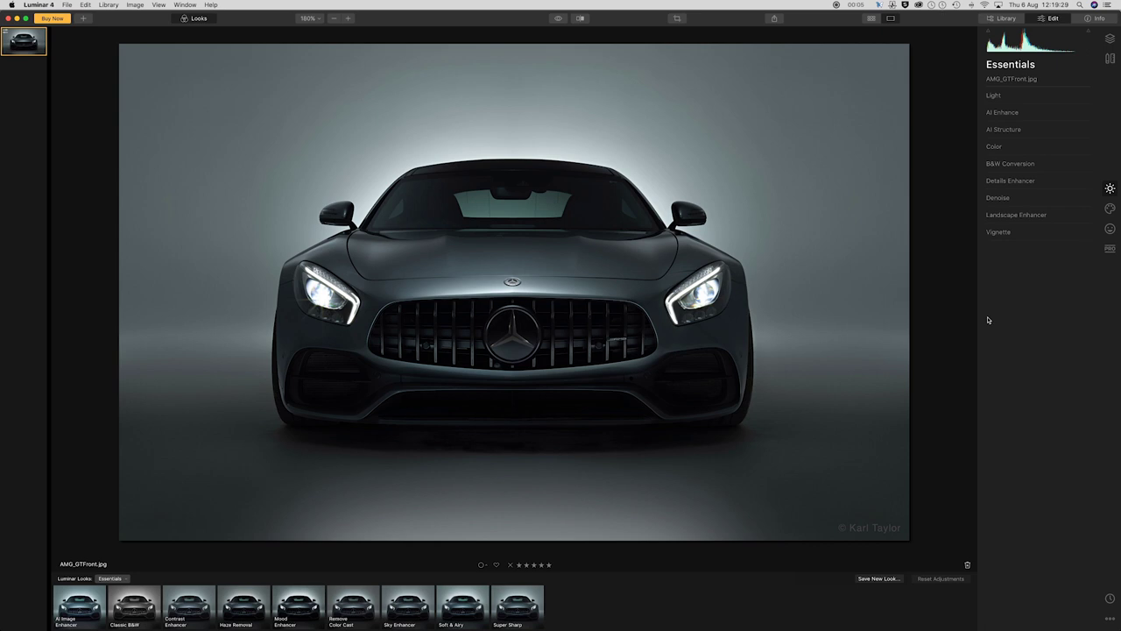
Show the layers panel and open Luminar 4's export dialog for AMG_GTFront.
click(1110, 38)
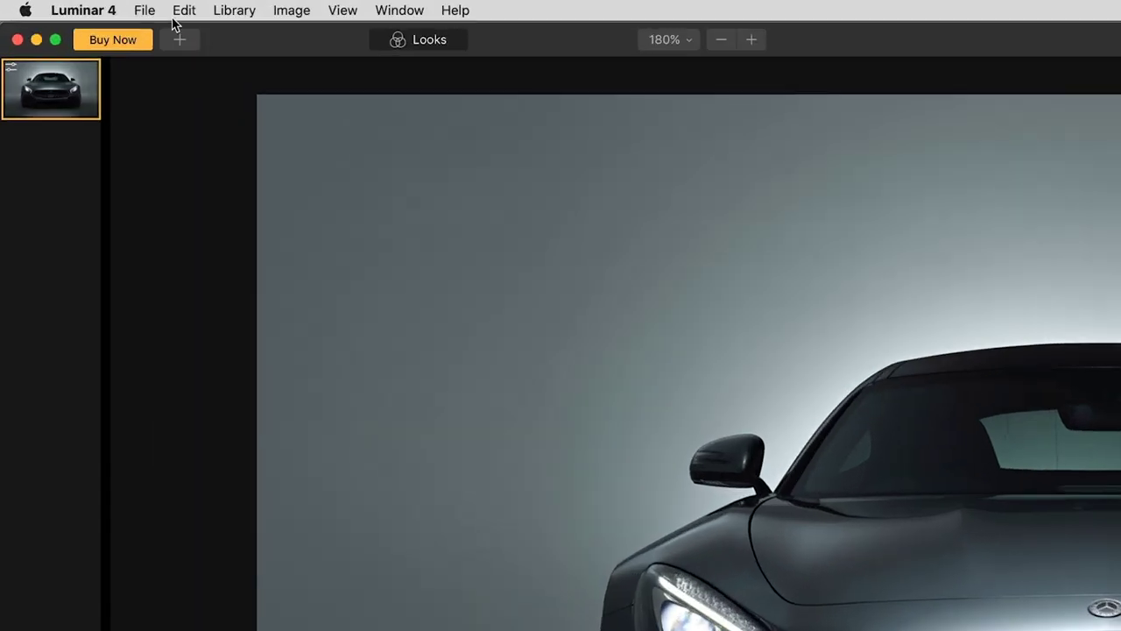
click(68, 5)
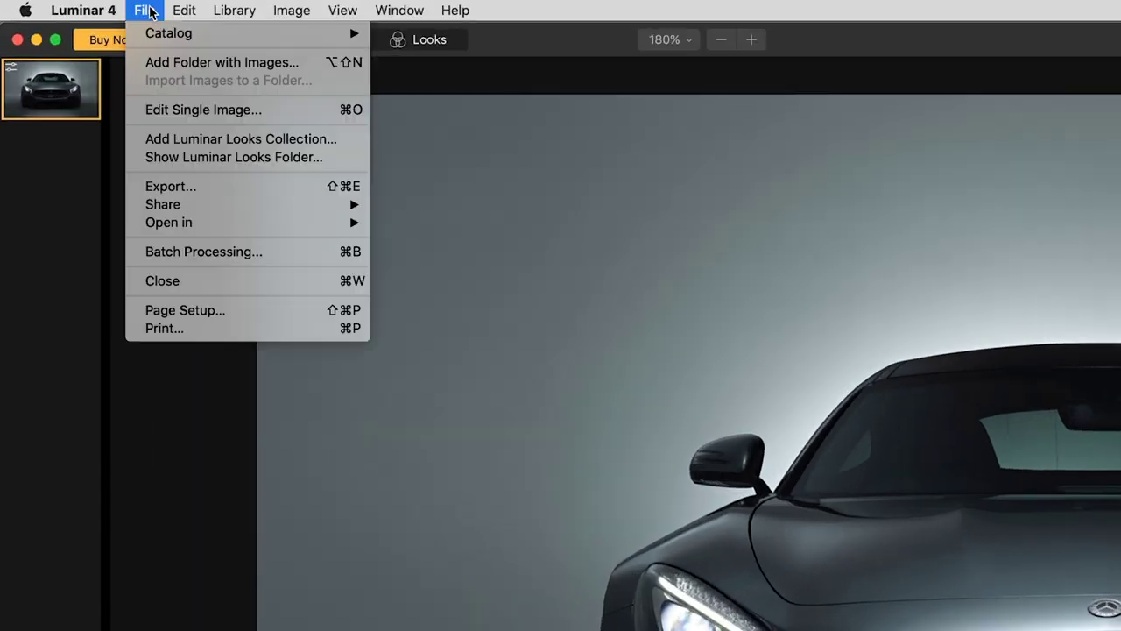
click(202, 186)
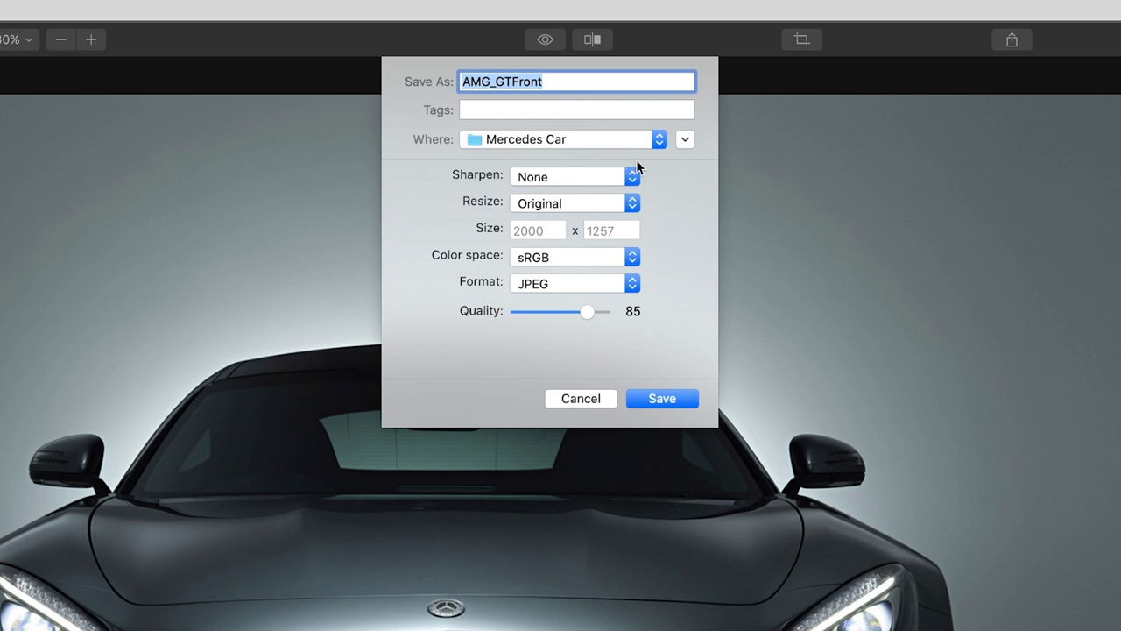
Keep sharpening None, Original 2000 × 1257 size, sRGB and JPEG, and set quality to 86.
click(581, 178)
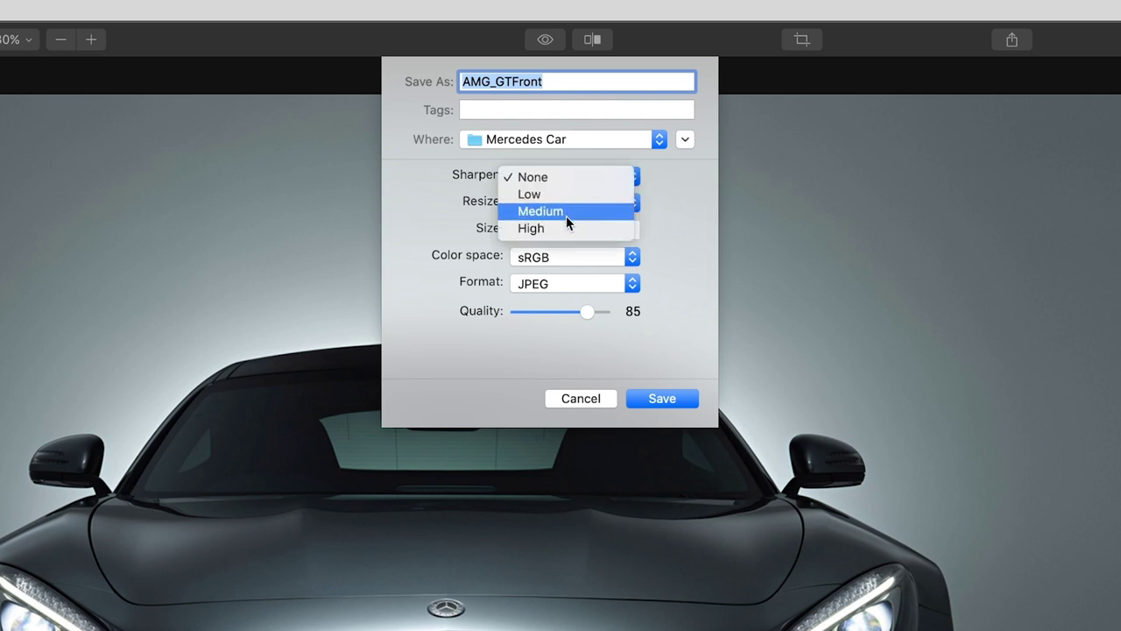
click(670, 238)
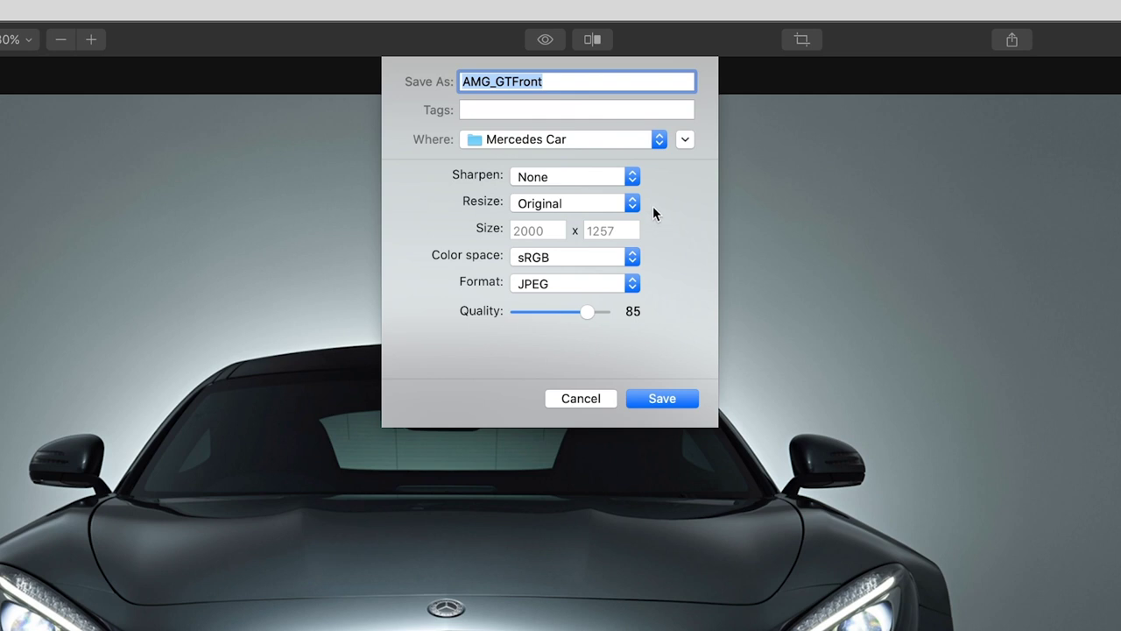
click(594, 205)
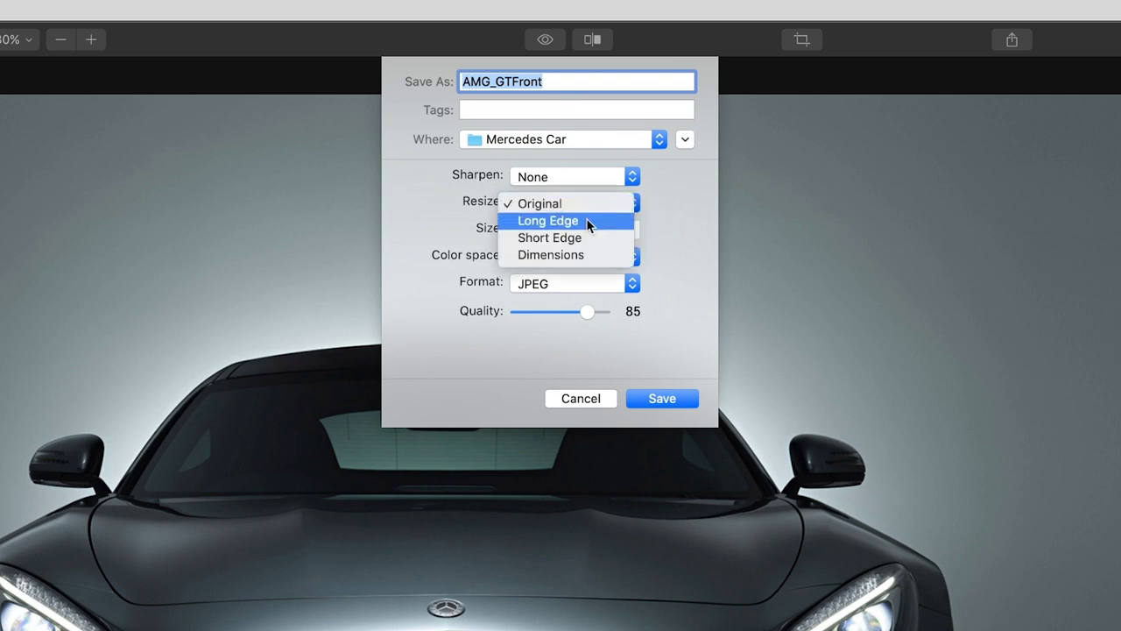
click(677, 250)
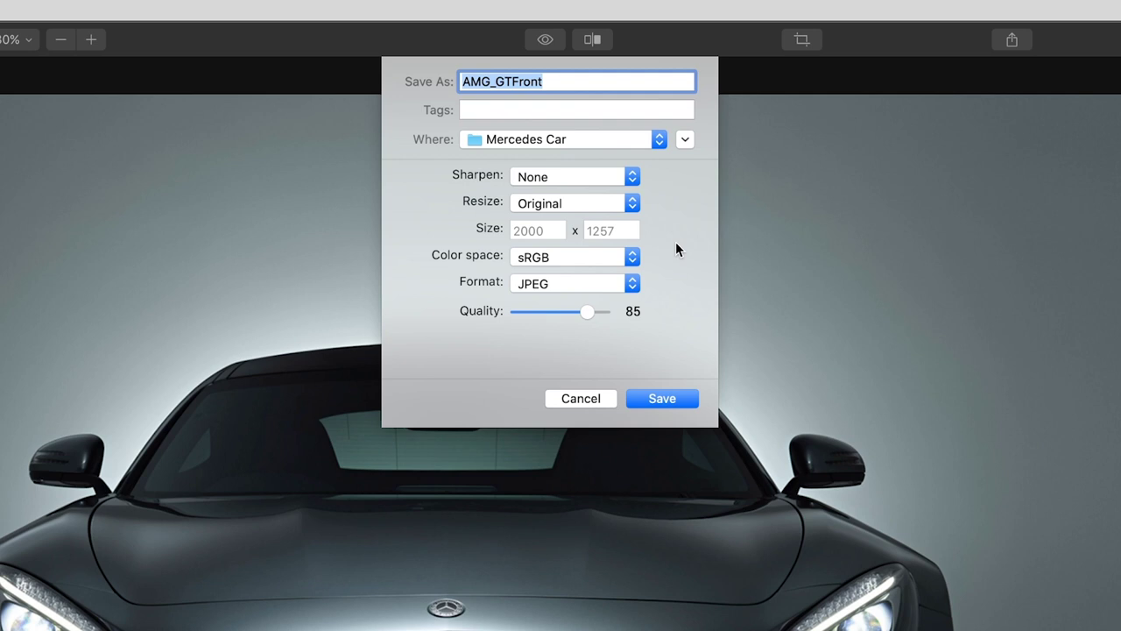
click(601, 257)
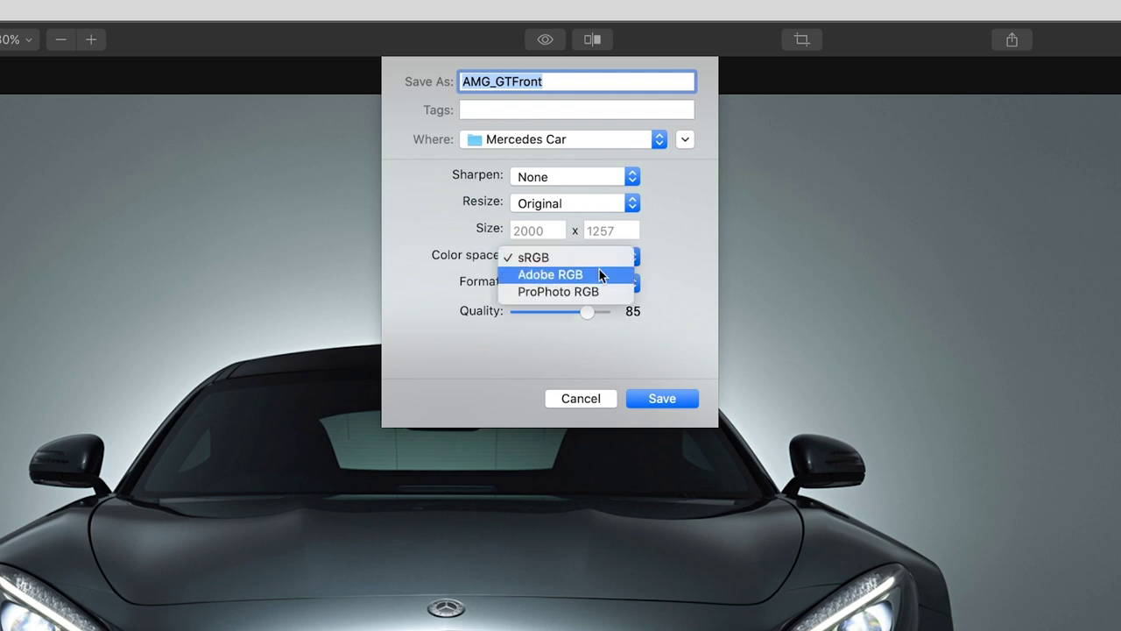
key(Escape)
click(613, 286)
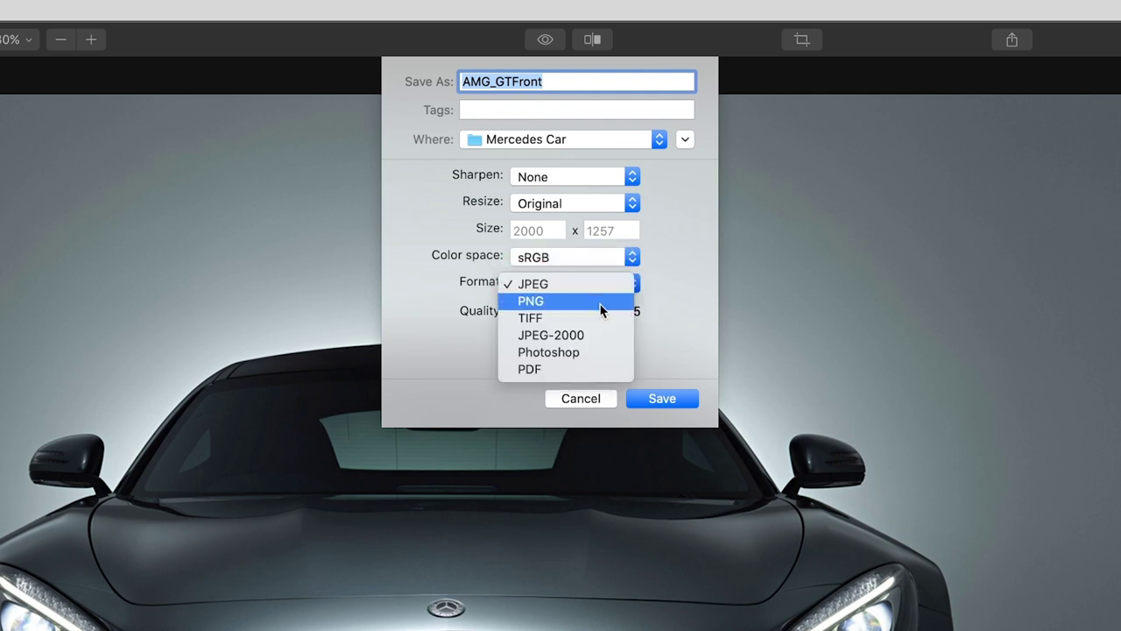
key(Escape)
click(571, 315)
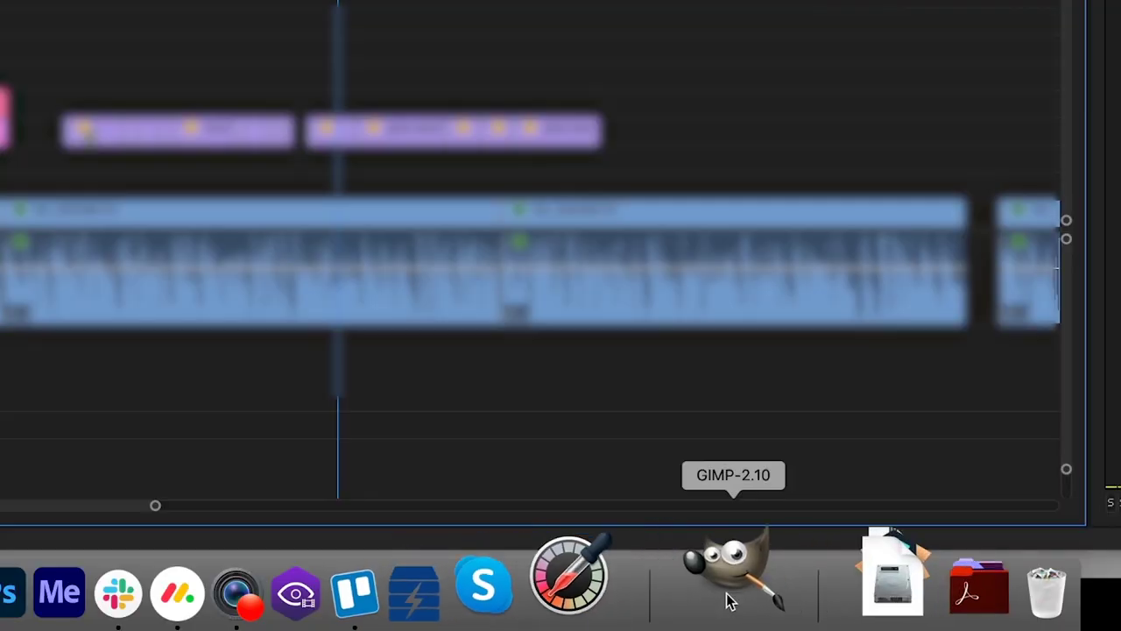
click(729, 601)
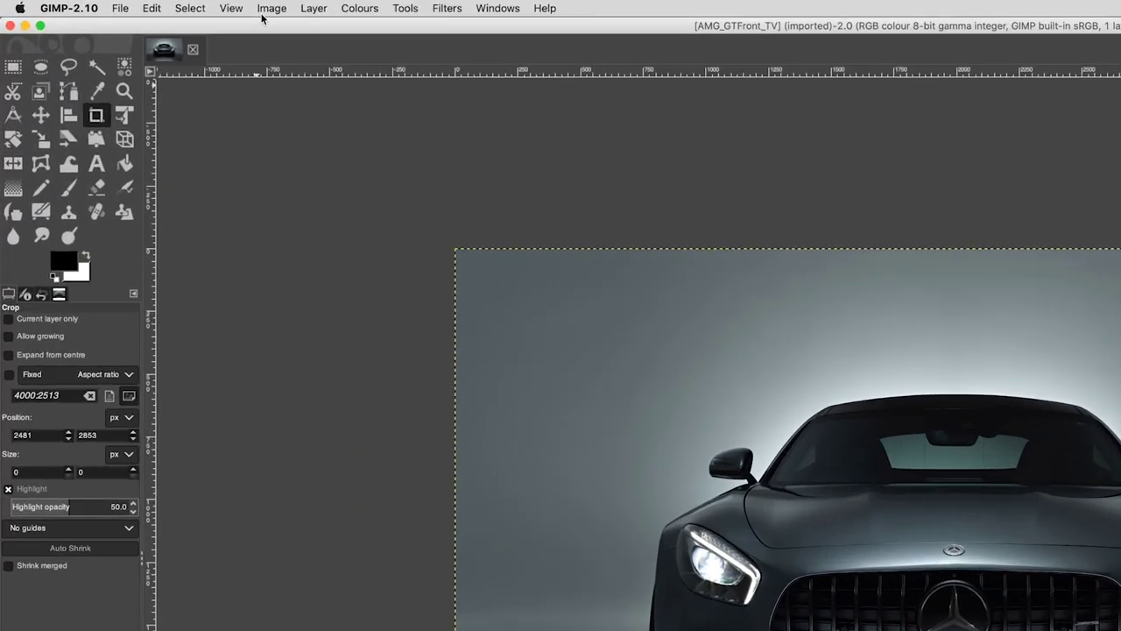
Scale the car image to 2000 × 1257 pixels, then open the Export Image dialog.
click(158, 7)
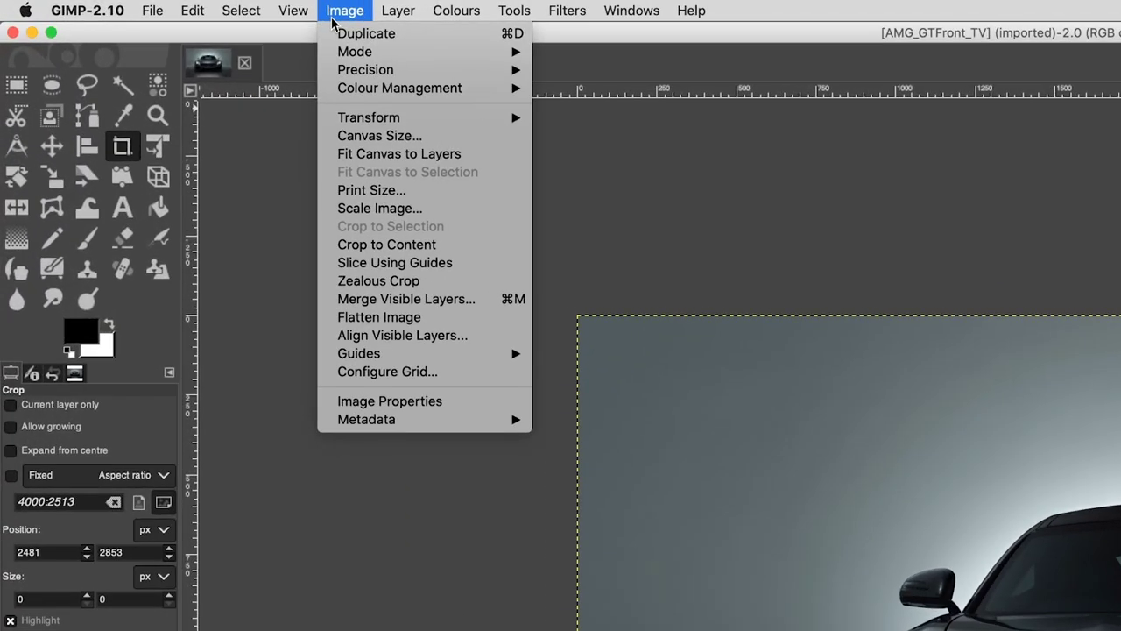
click(347, 212)
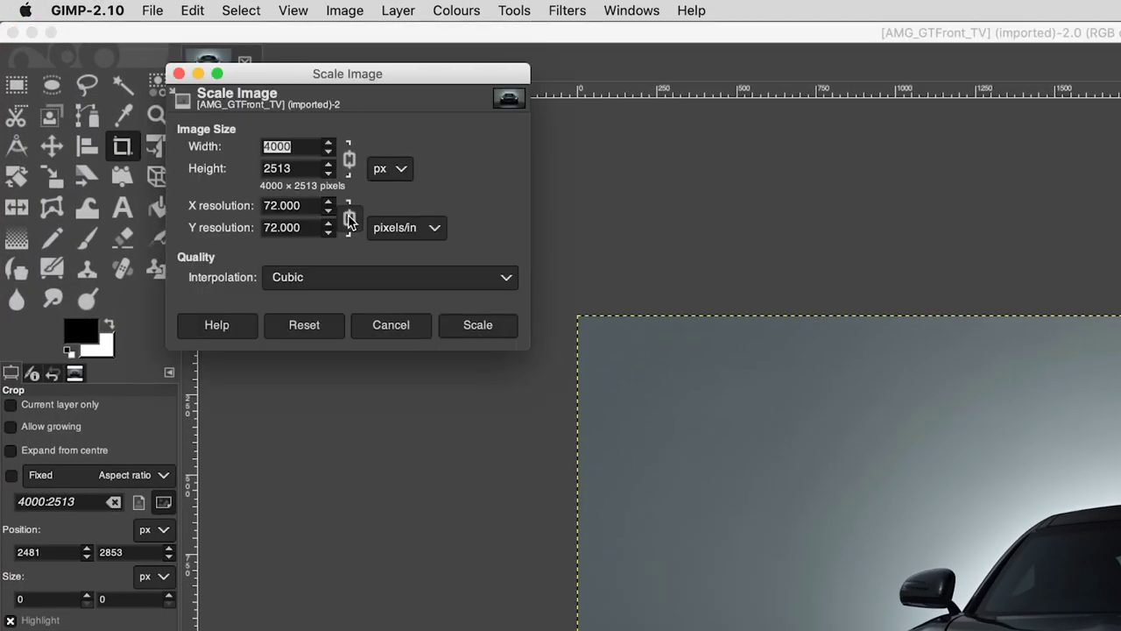
text(2)
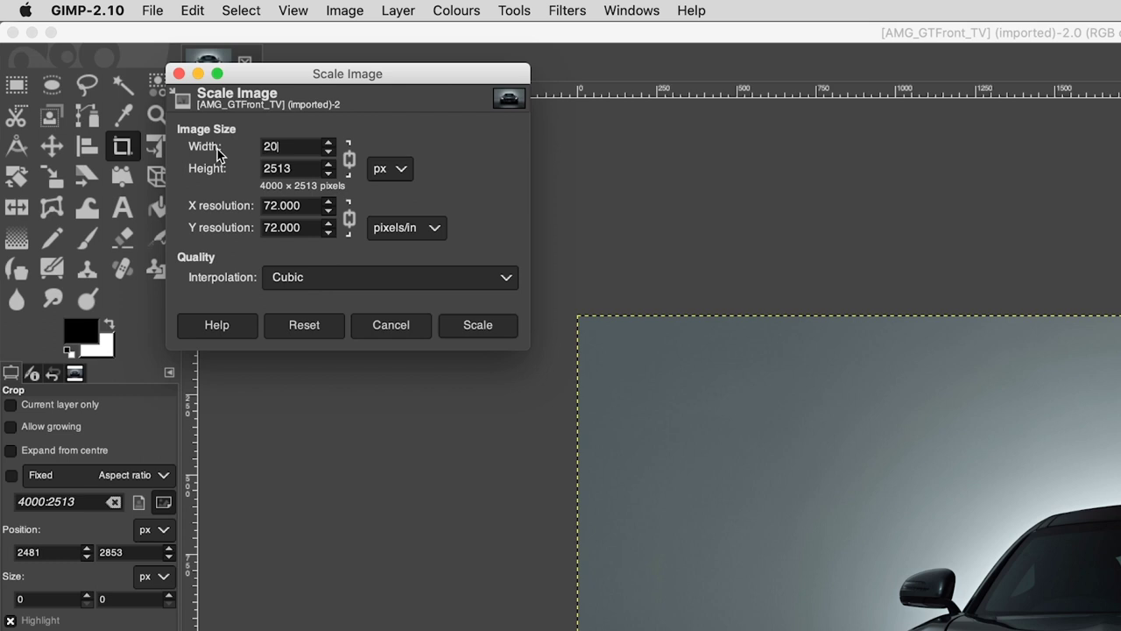
click(295, 169)
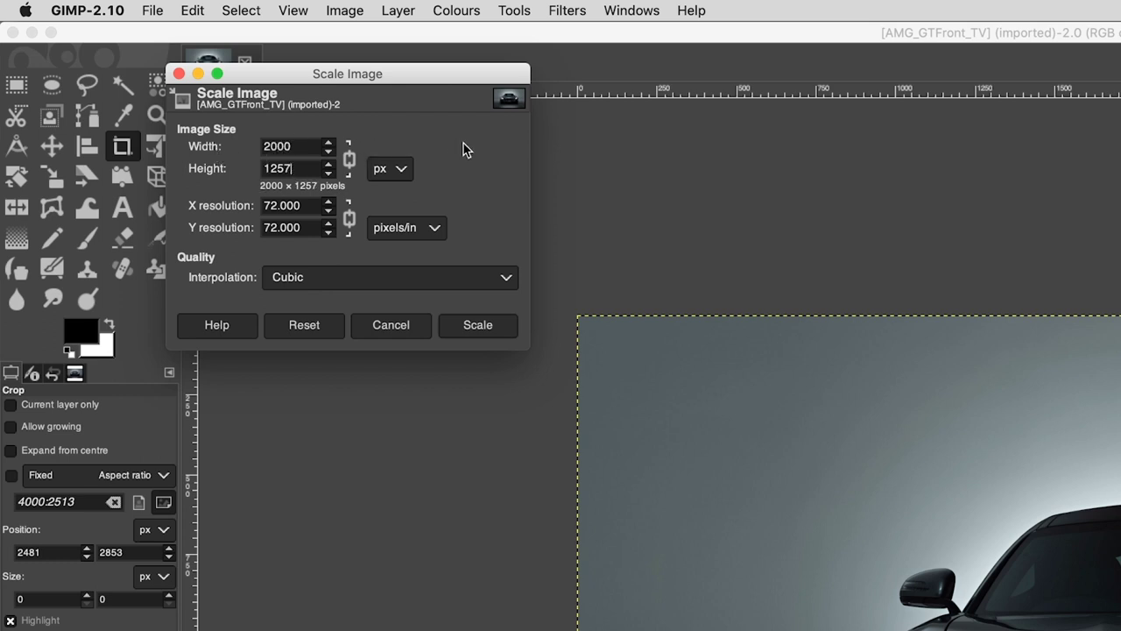
click(479, 330)
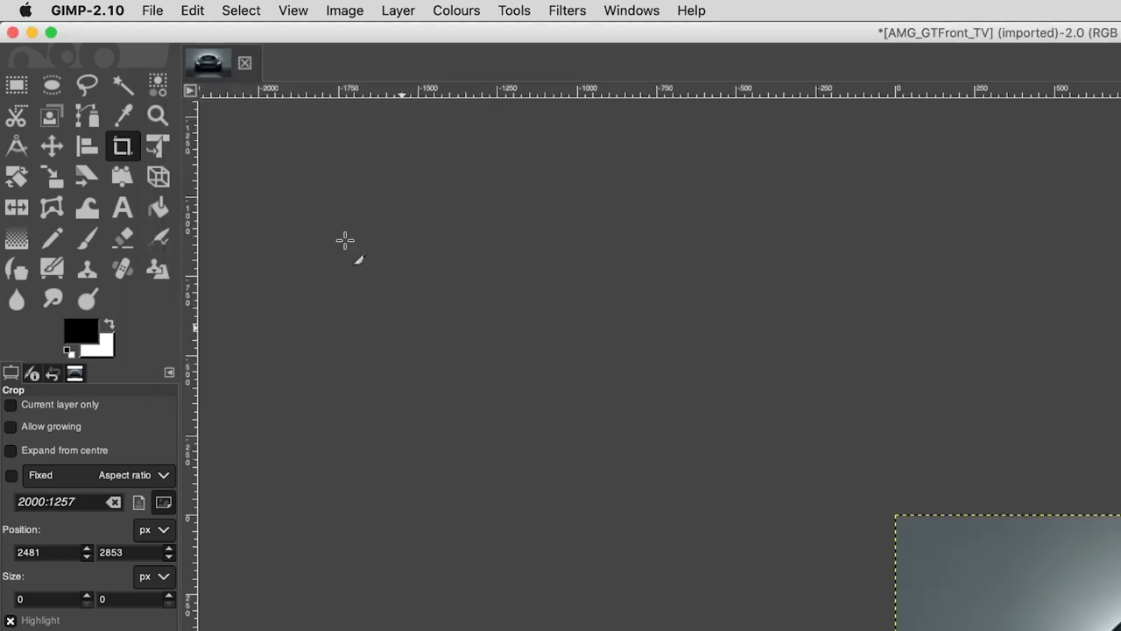
click(152, 10)
click(210, 256)
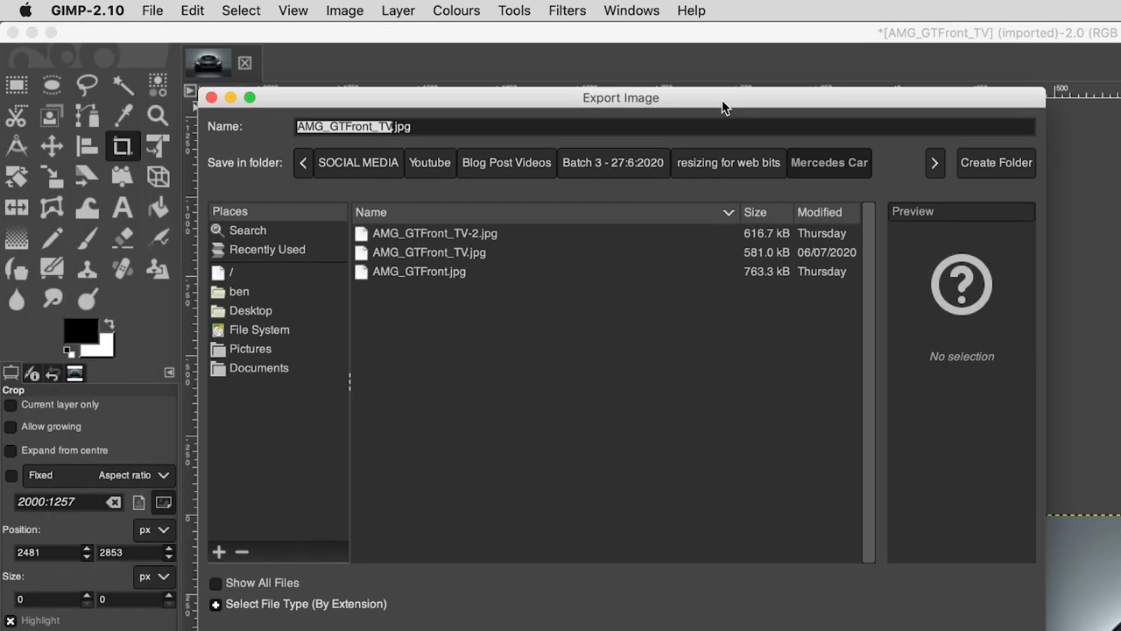
Export as AMG_GTFront_website.jpg, a JPEG at quality 85, into the Mercedes Car folder.
click(235, 169)
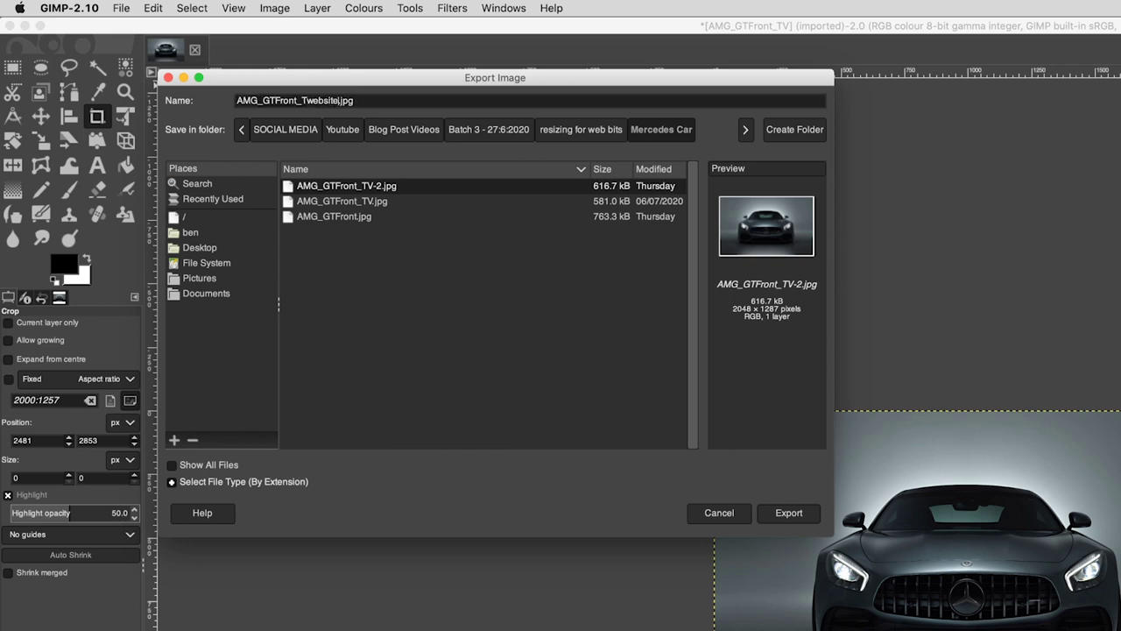
key(BackSpace)
key(BackSpace)
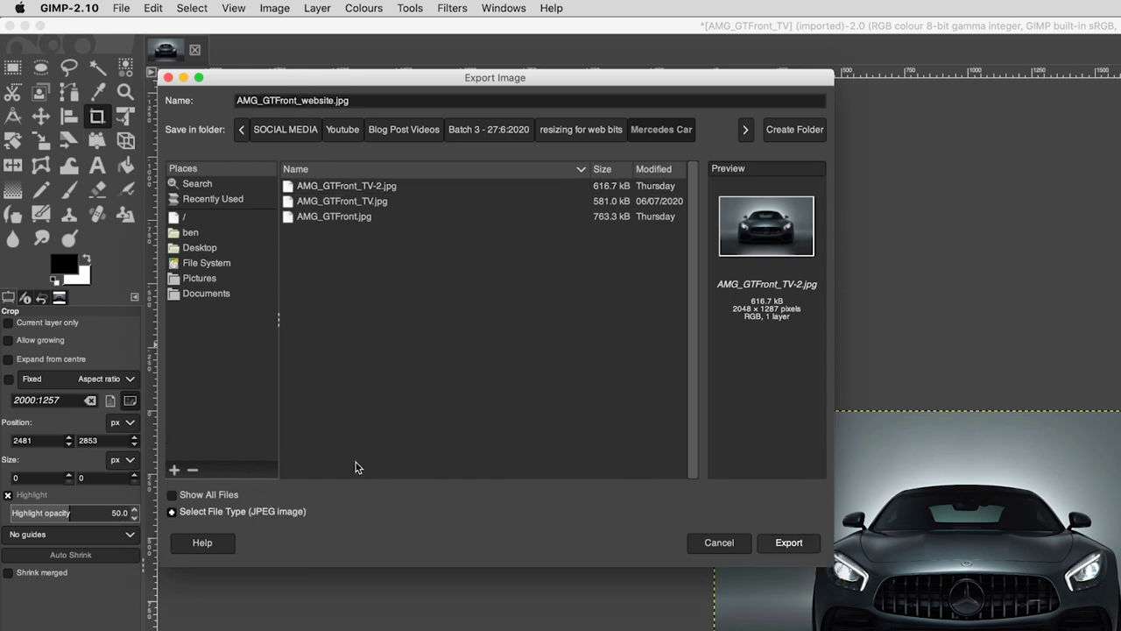
click(173, 512)
scroll(564, 452, down, 10)
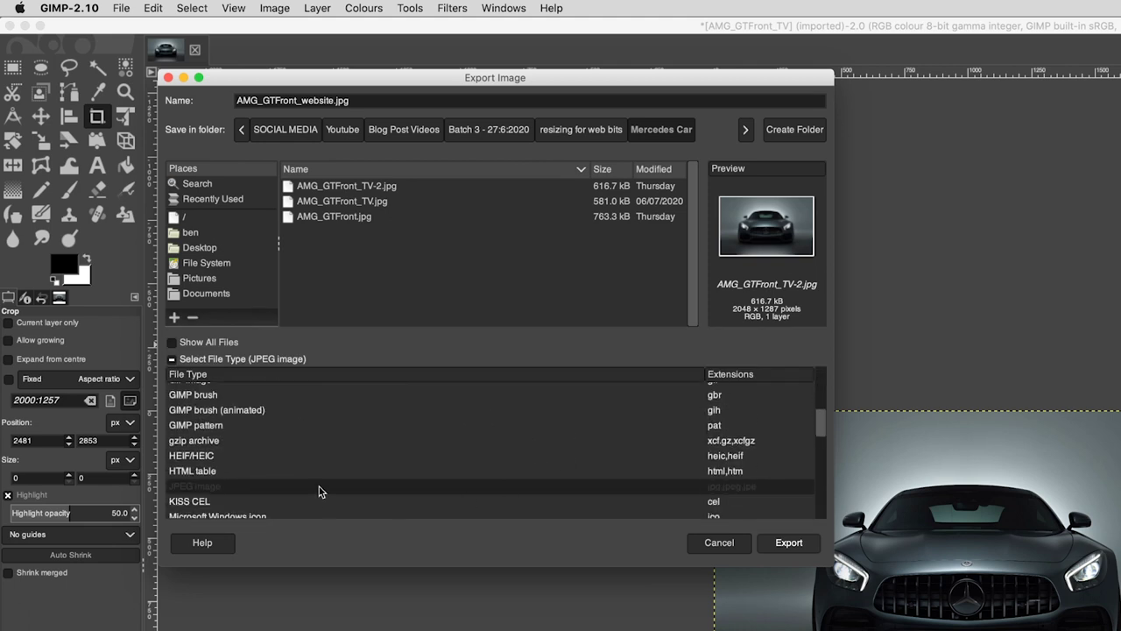
click(787, 543)
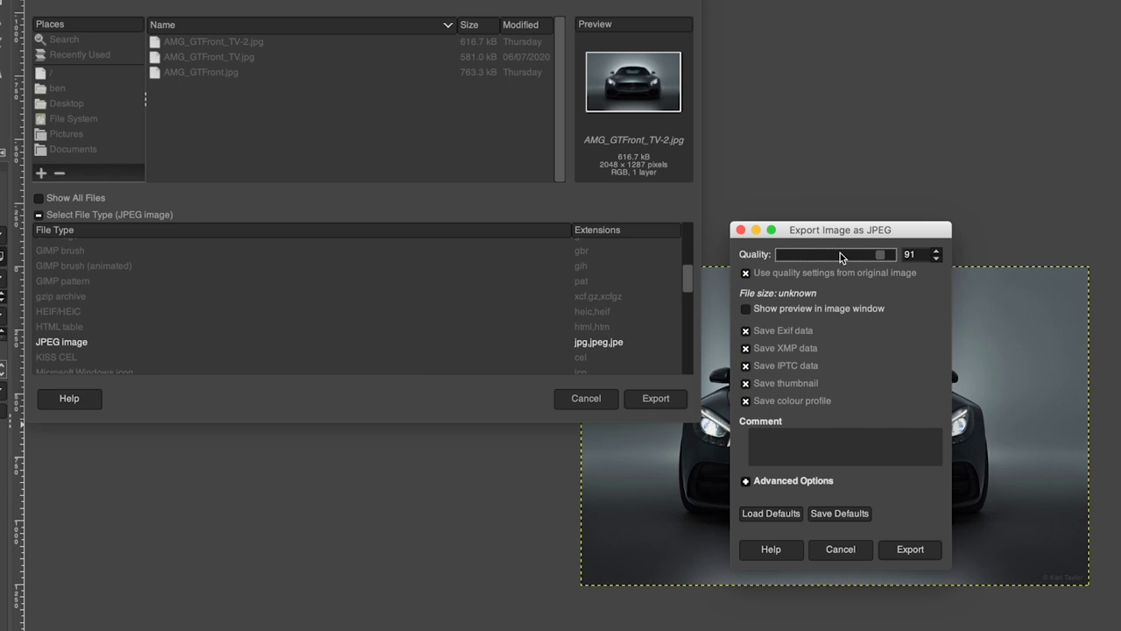
drag(879, 256, 868, 257)
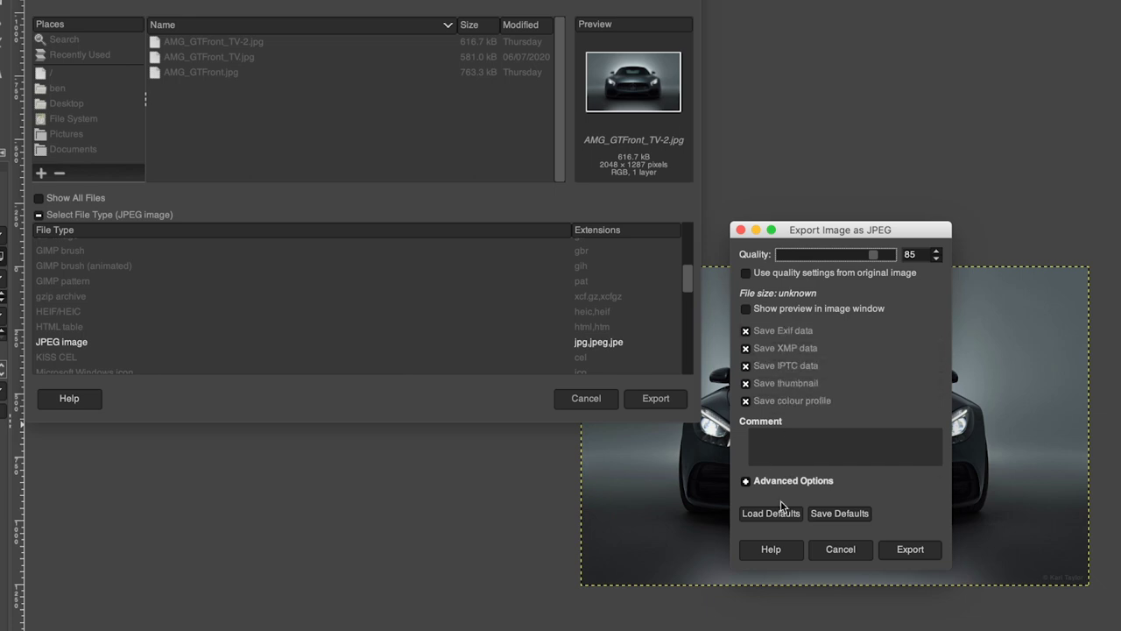
click(911, 549)
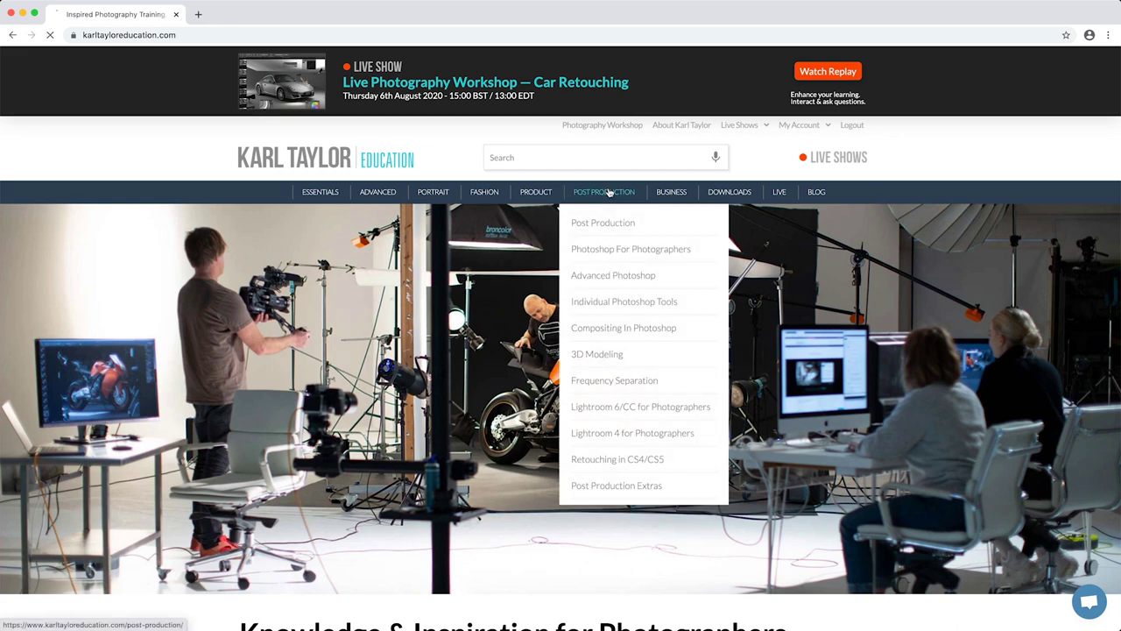
Open the 'Preparing your images for print' class under Post Production's Individual Photoshop Tools.
click(609, 192)
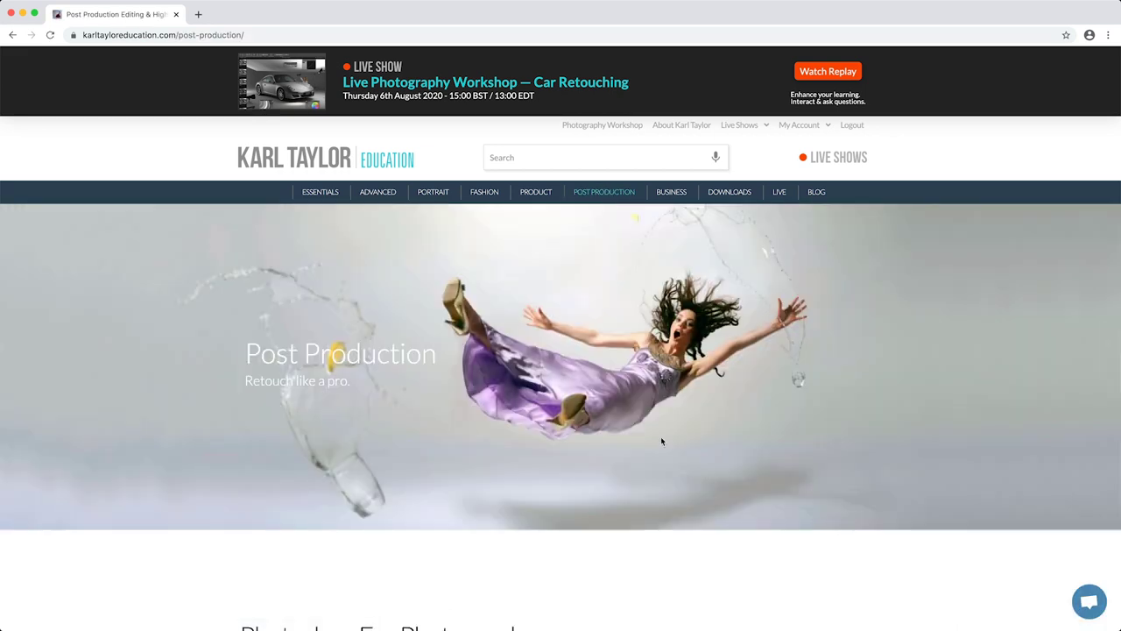
scroll(661, 436, down, 10)
scroll(661, 441, down, 10)
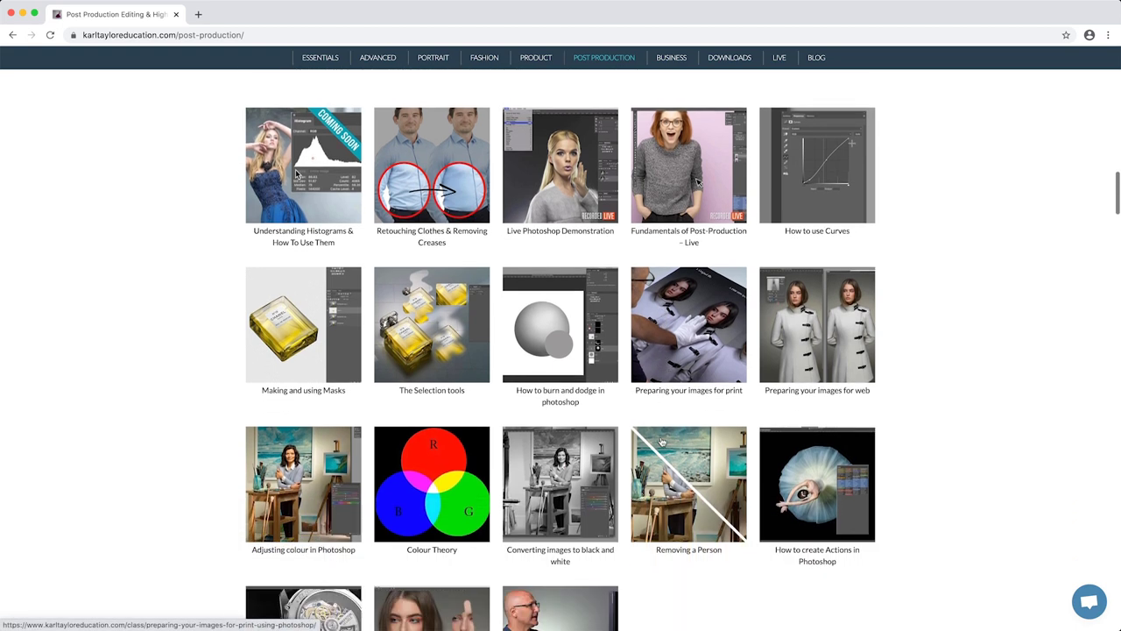
click(668, 377)
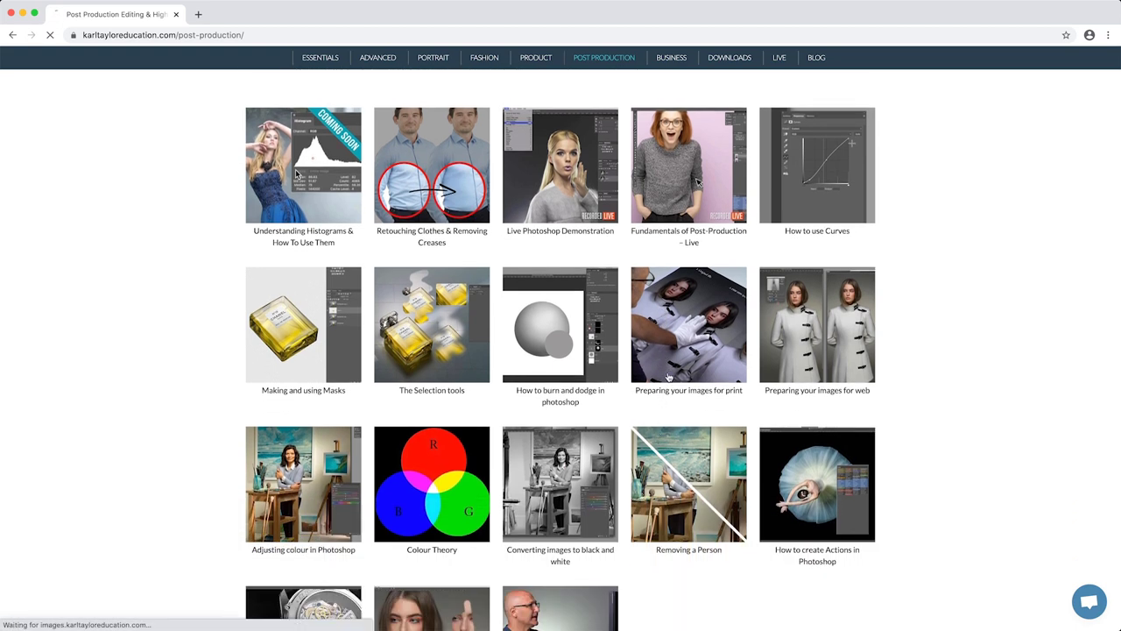